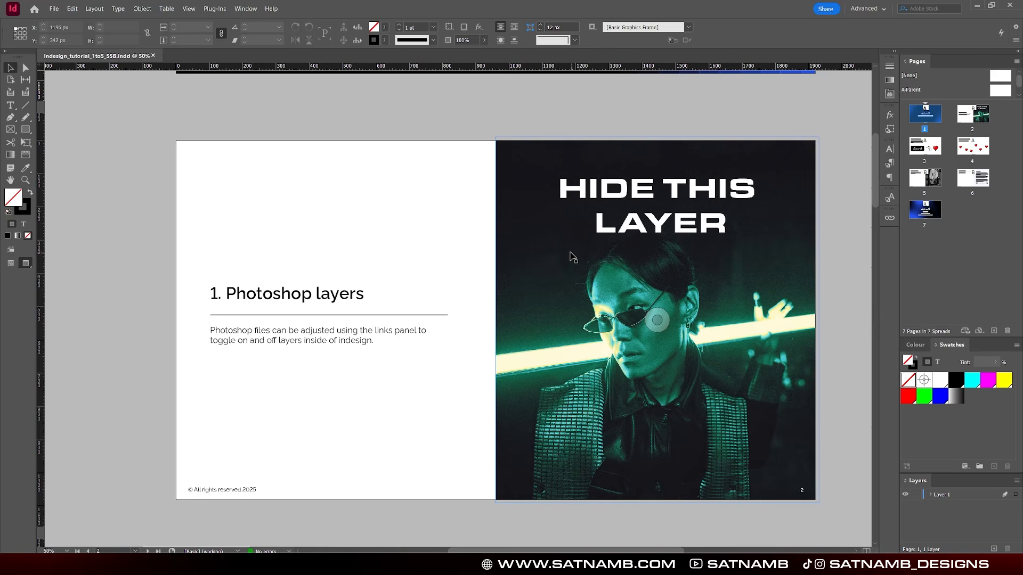
pyautogui.click(469, 250)
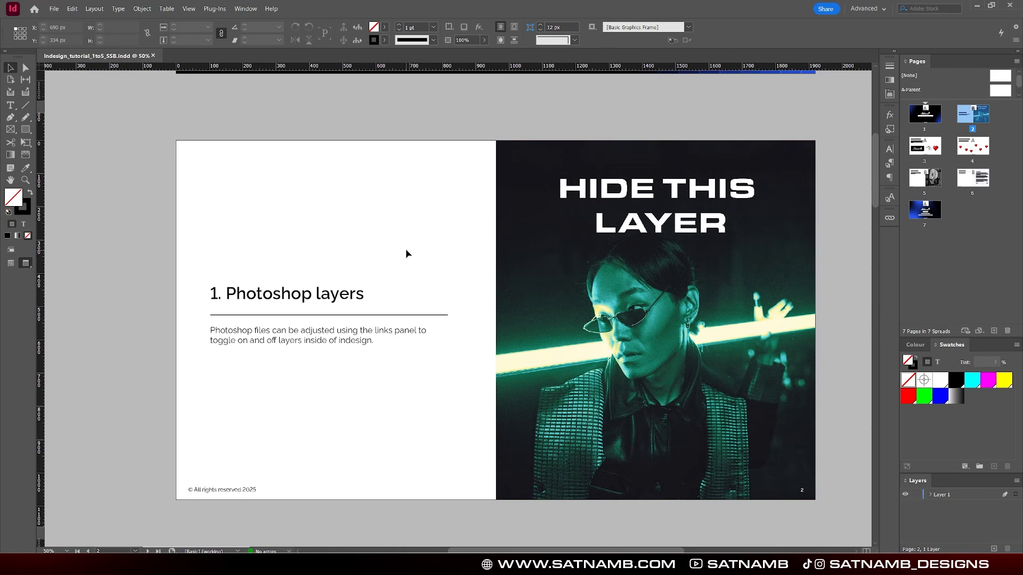
pyautogui.click(12, 181)
pyautogui.moveTo(608, 370); pyautogui.dragTo(547, 358)
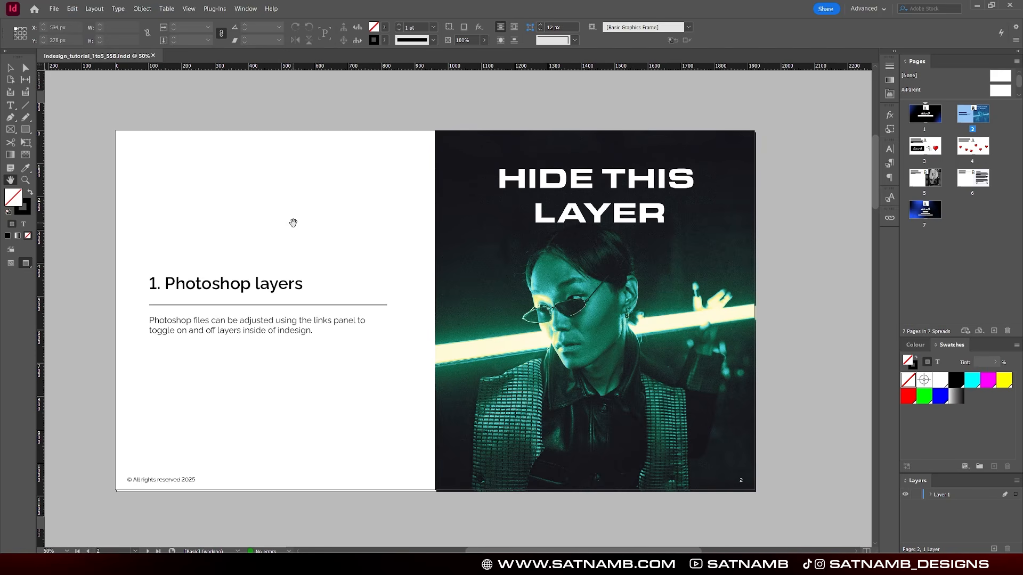
pyautogui.click(10, 68)
pyautogui.click(533, 351)
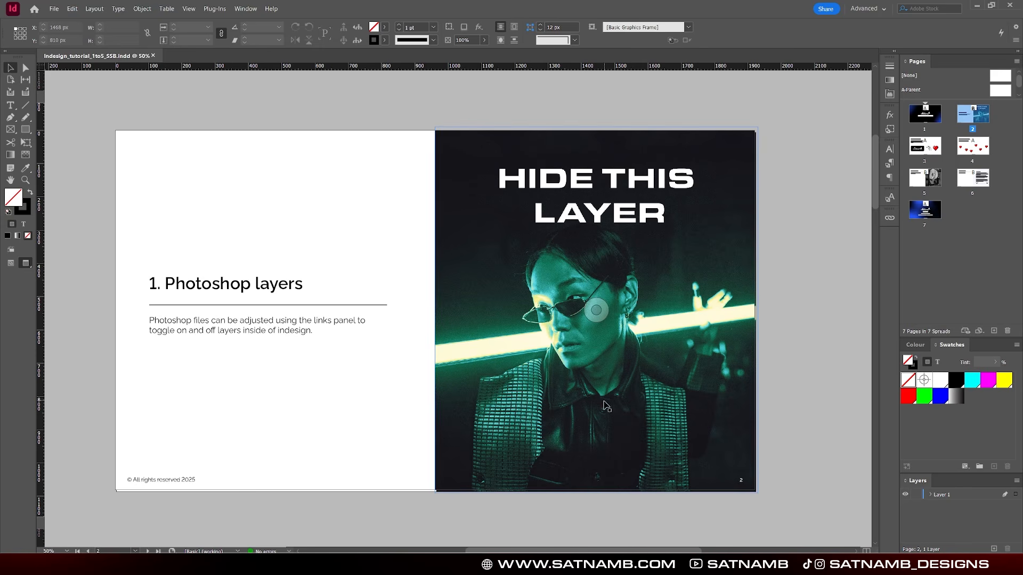
pyautogui.click(502, 498)
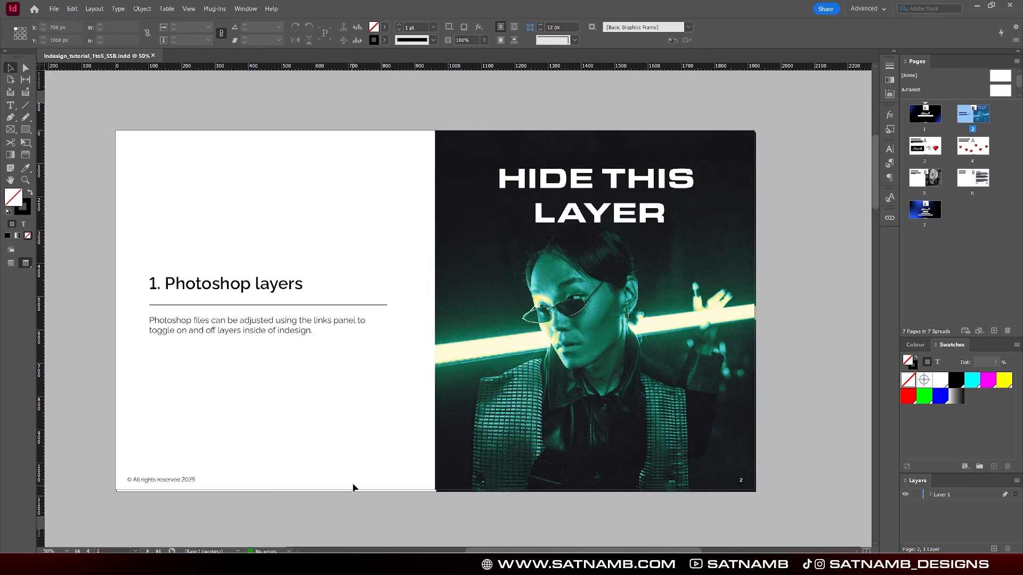
# Select the portrait image on page 2 and show its link information in a widened Links panel.
pyautogui.click(530, 379)
pyautogui.click(890, 218)
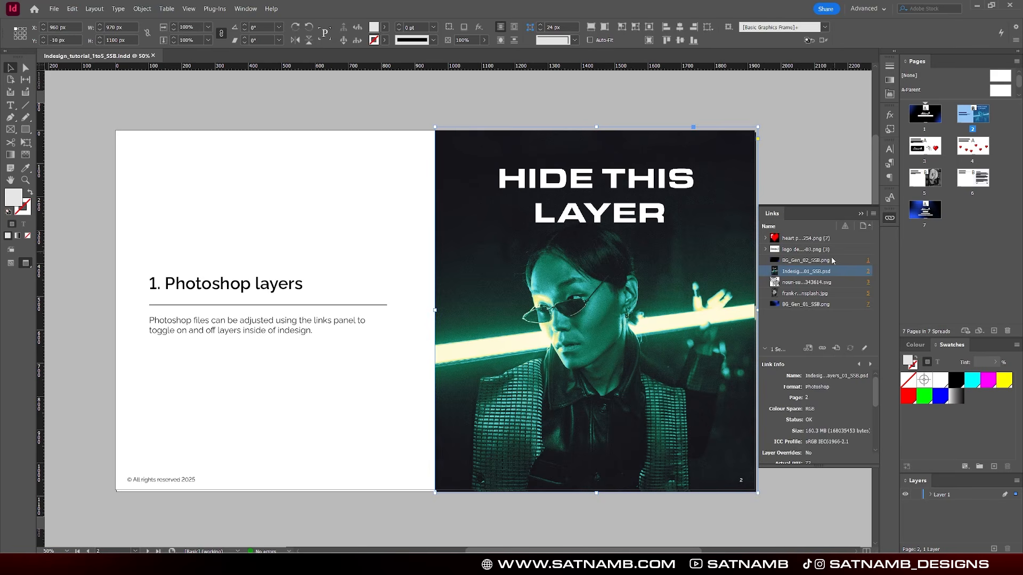
pyautogui.moveTo(758, 284); pyautogui.dragTo(672, 284)
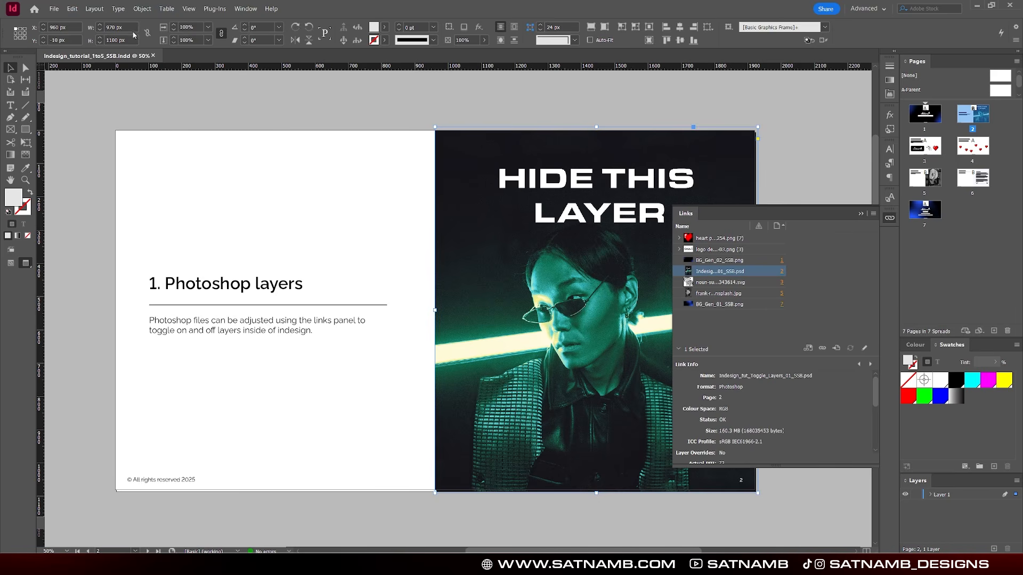
# Hide the "Hide this layer" and "Gradient Map 1" layers of the selected Photoshop image through Object Layer Options with Preview on.
pyautogui.click(149, 10)
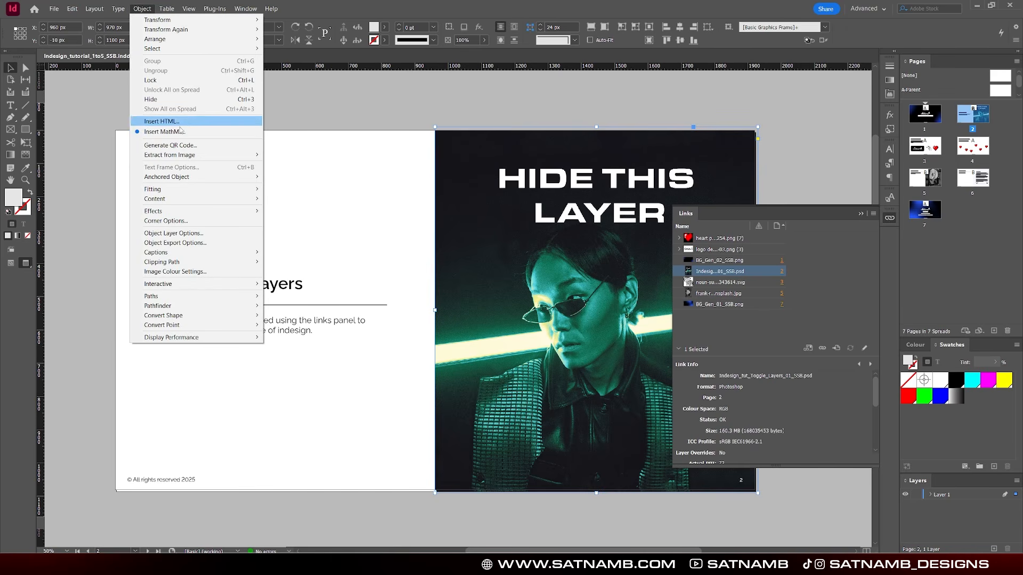
pyautogui.click(203, 235)
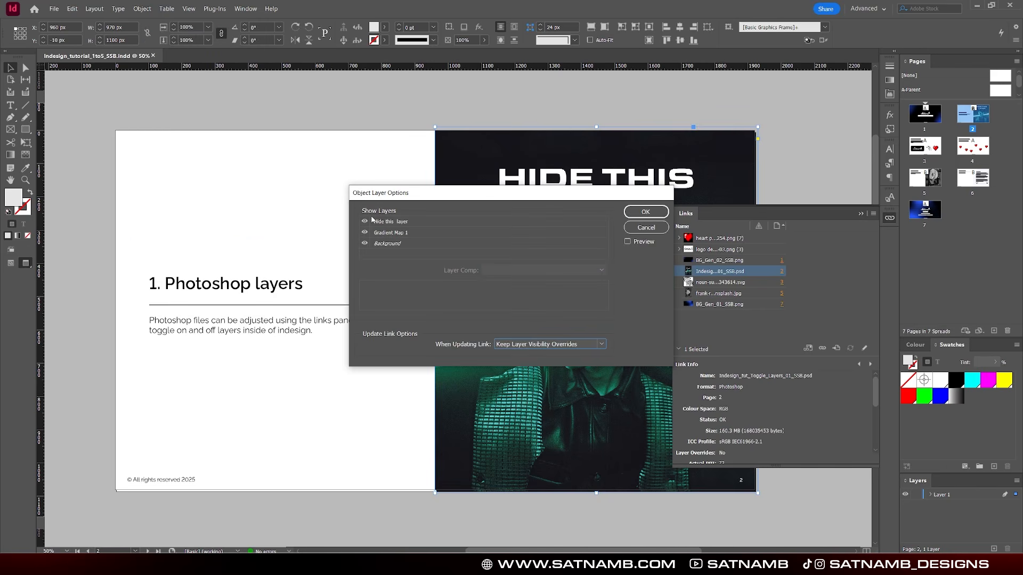
pyautogui.moveTo(293, 188); pyautogui.dragTo(163, 177)
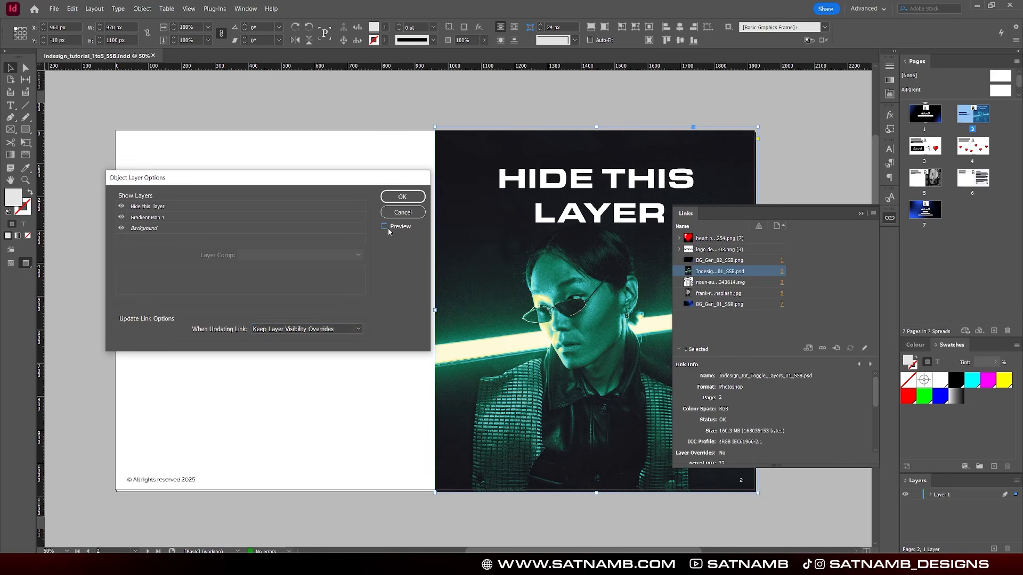
pyautogui.click(122, 206)
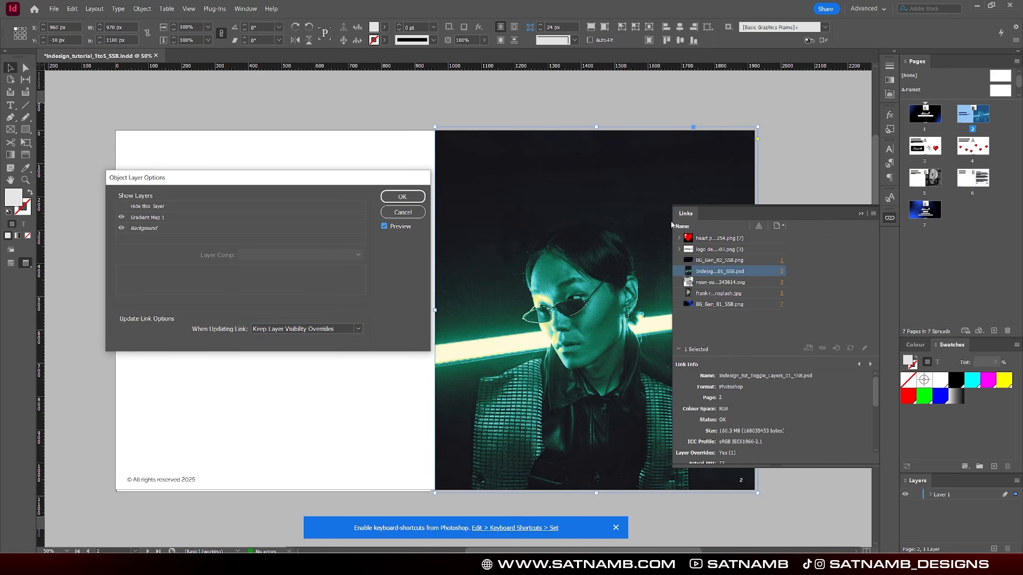
pyautogui.click(401, 196)
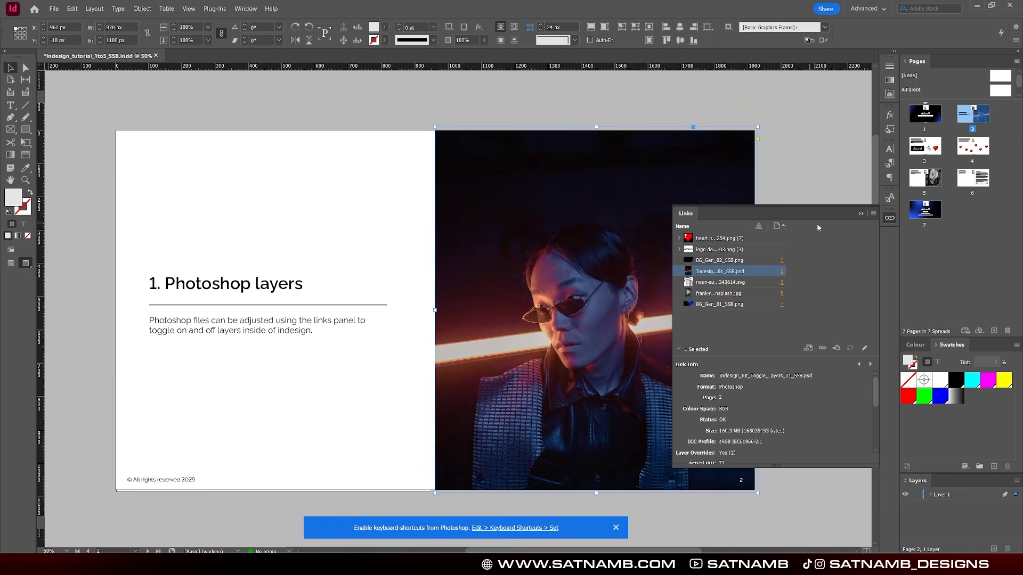
pyautogui.click(860, 213)
pyautogui.click(616, 528)
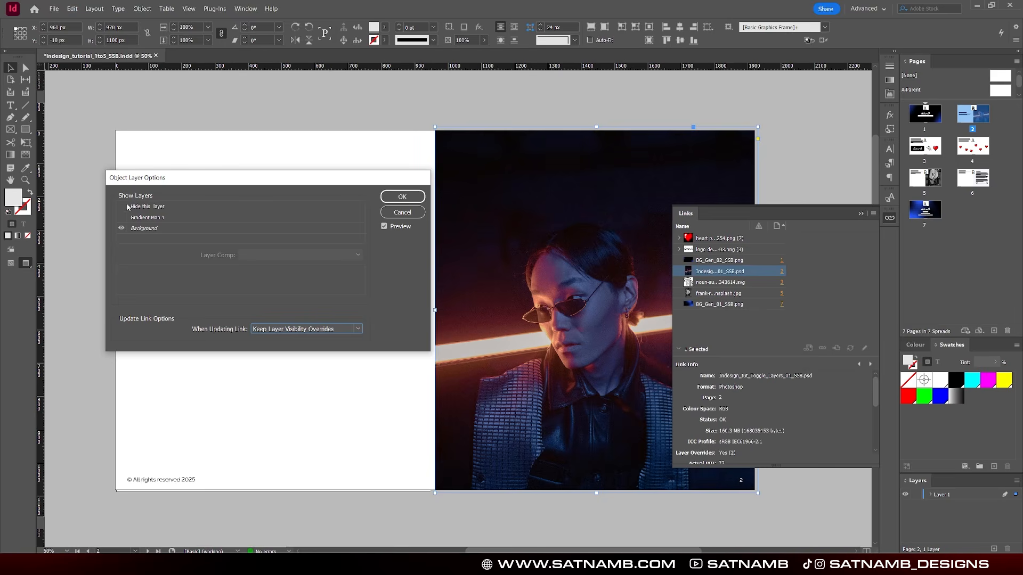
# Show the image's "Hide this layer" and "Gradient Map 1" layers again, keeping layer visibility overrides for link updates, and deselect the image.
pyautogui.click(123, 218)
pyautogui.click(121, 206)
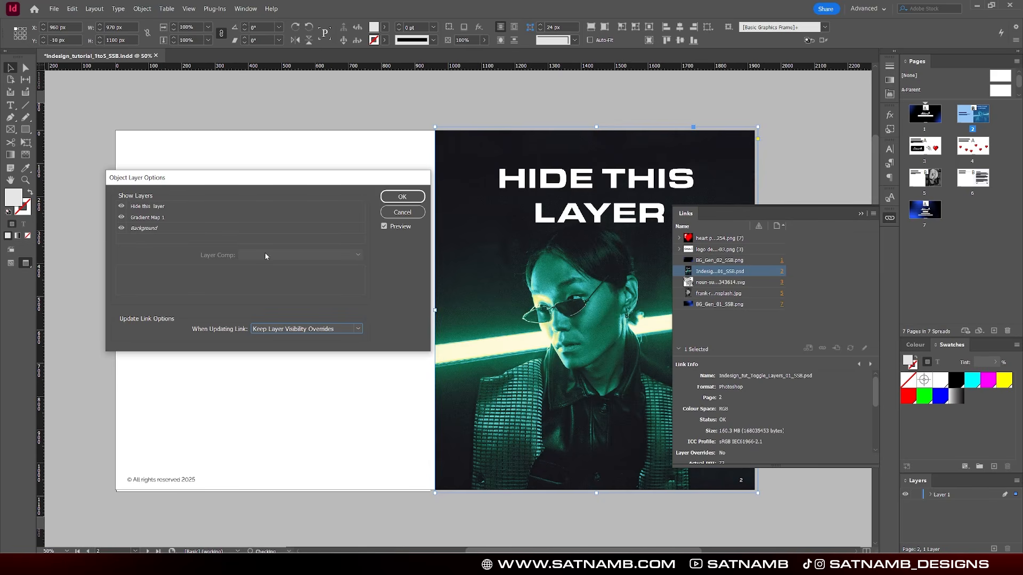
pyautogui.click(285, 330)
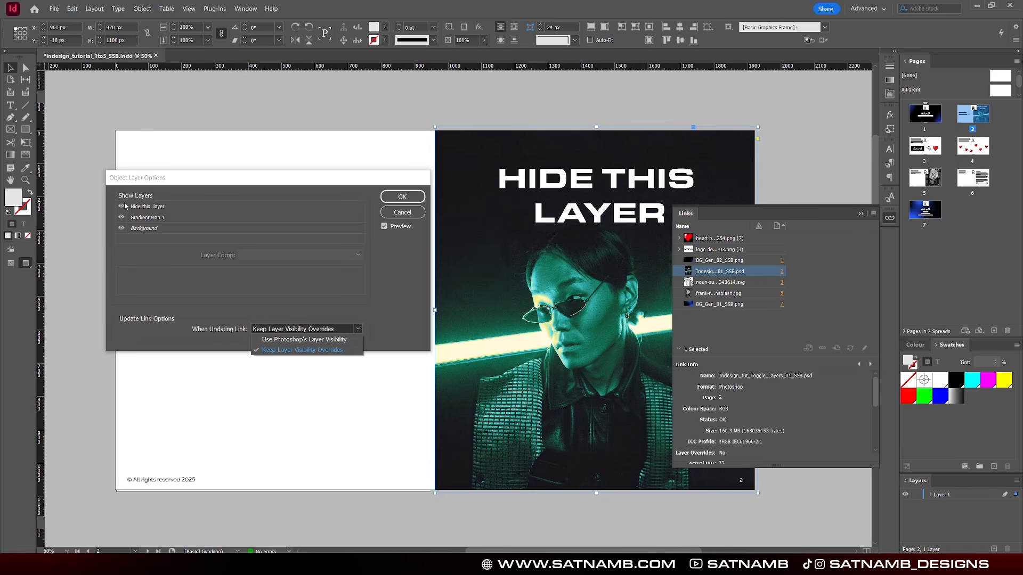
pyautogui.click(403, 196)
pyautogui.click(402, 196)
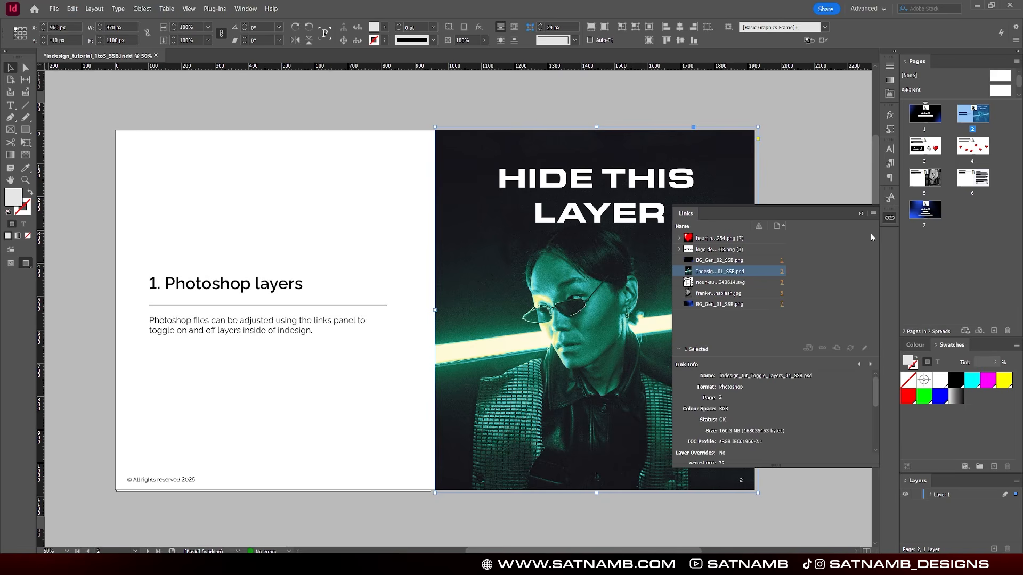
pyautogui.click(861, 214)
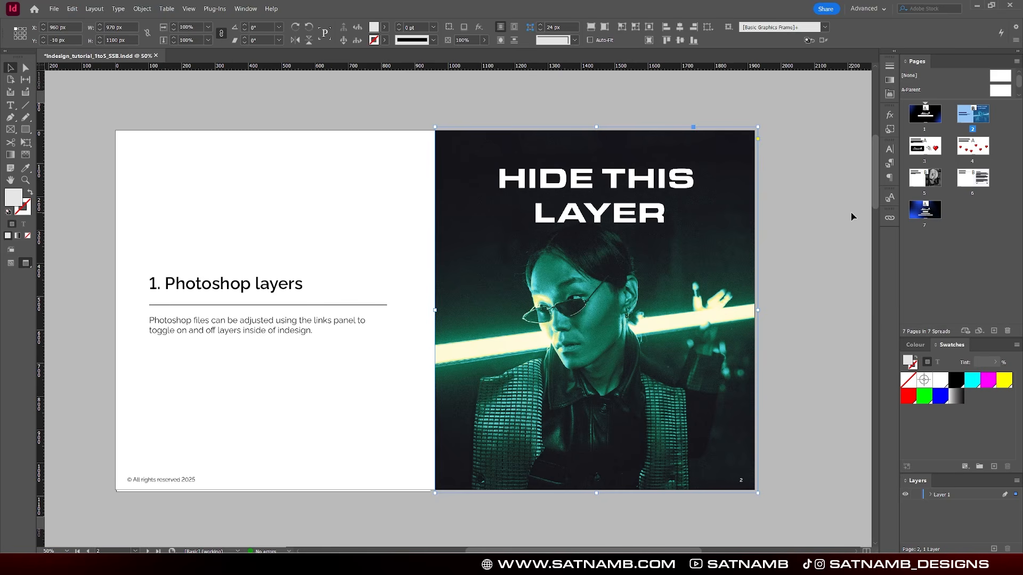
pyautogui.click(851, 216)
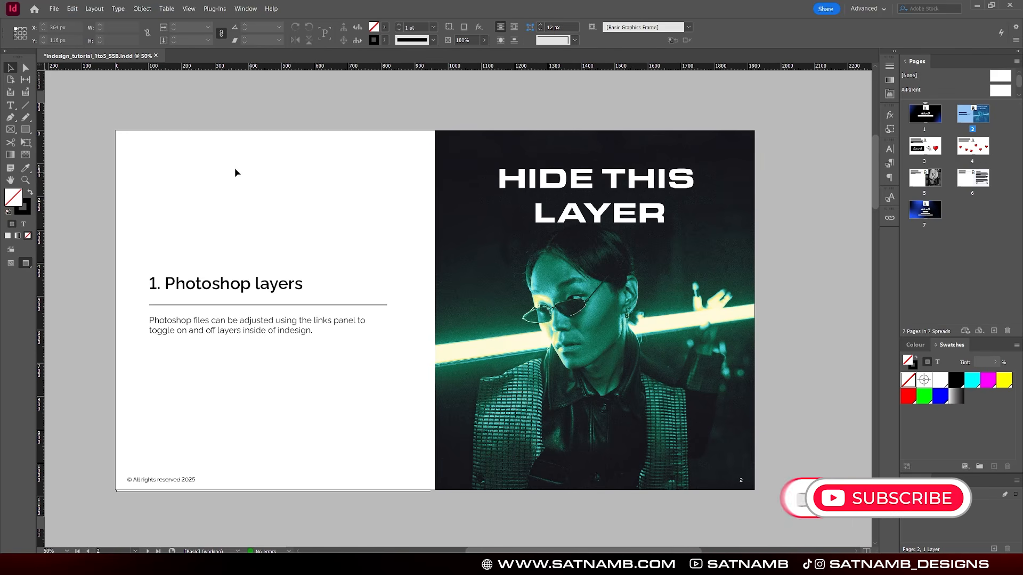
# Choose the Photoshop file Indesign_tut_Toggle_Layers_01_SSB from the Links folder for placing, with import options shown.
pyautogui.click(54, 9)
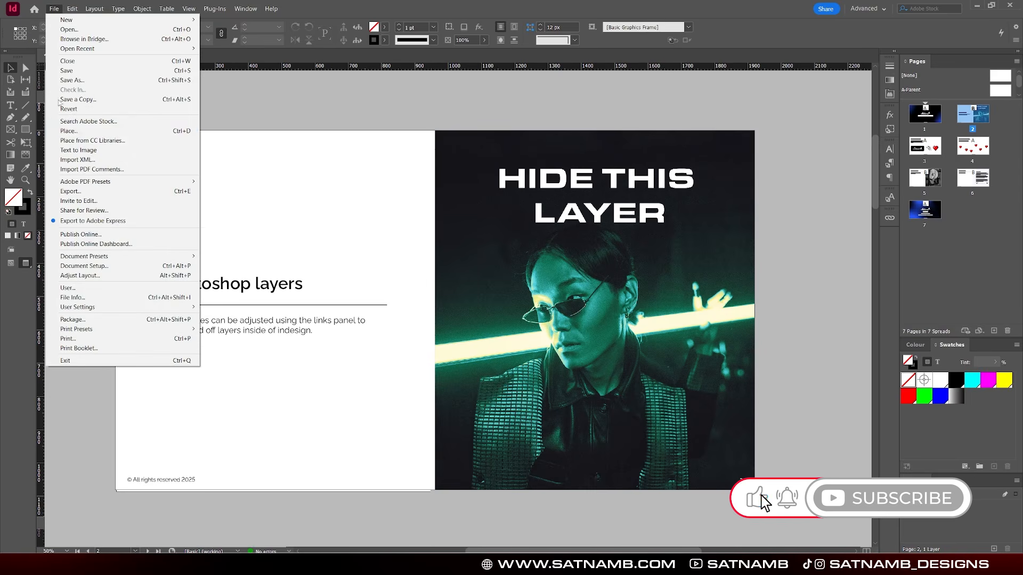
pyautogui.click(69, 125)
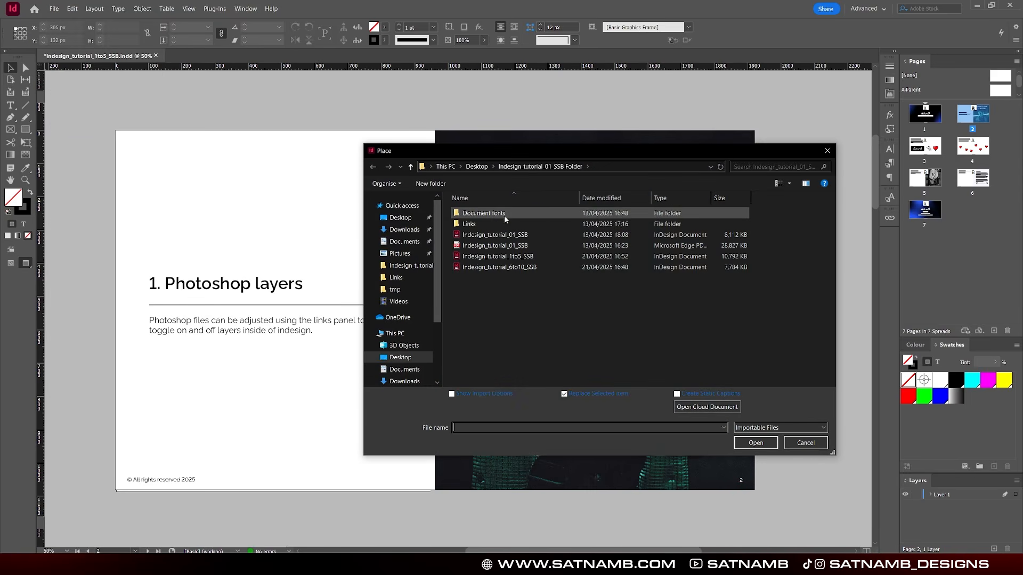
pyautogui.doubleClick(475, 224)
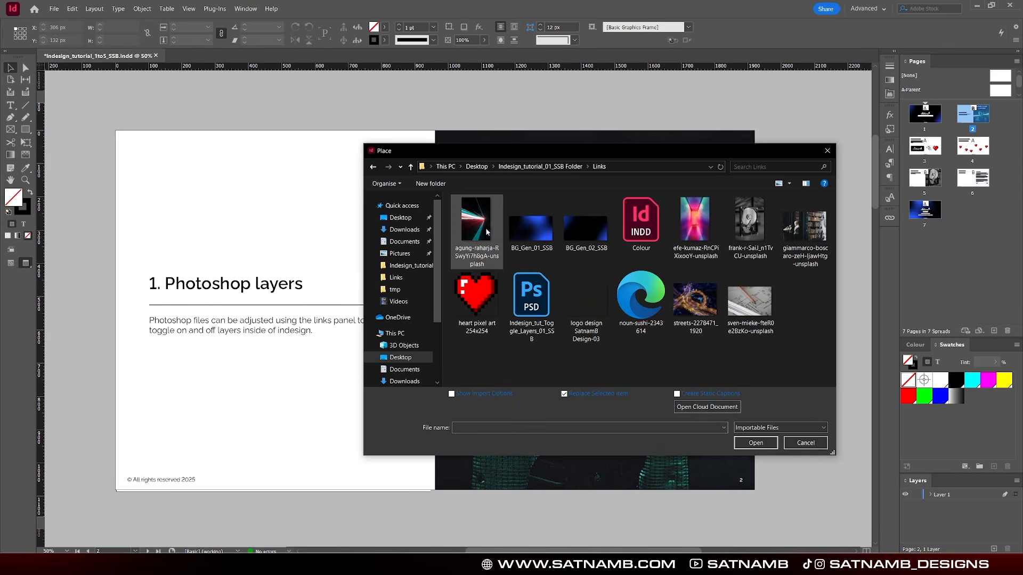
pyautogui.click(542, 329)
pyautogui.click(460, 395)
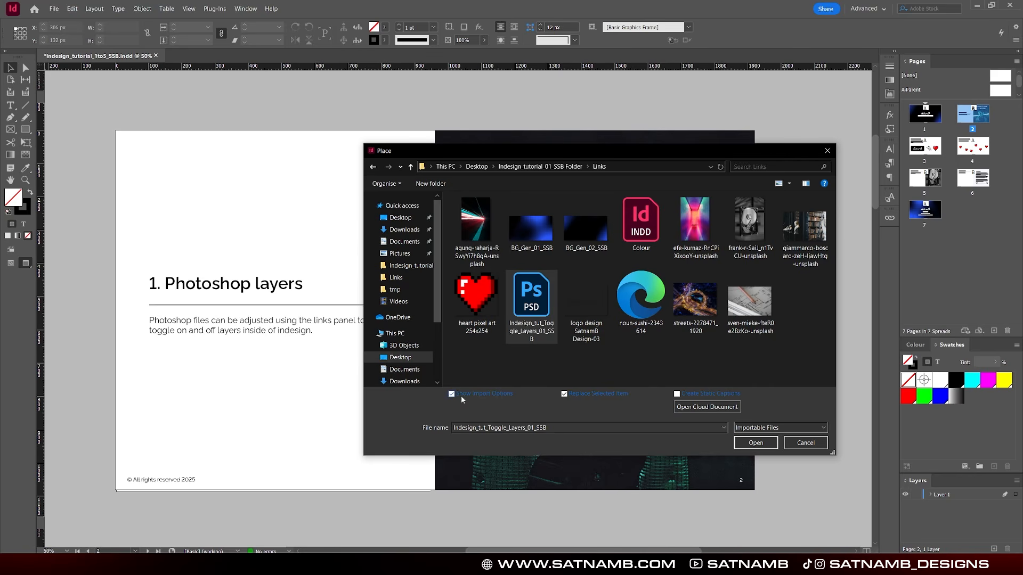
pyautogui.click(747, 442)
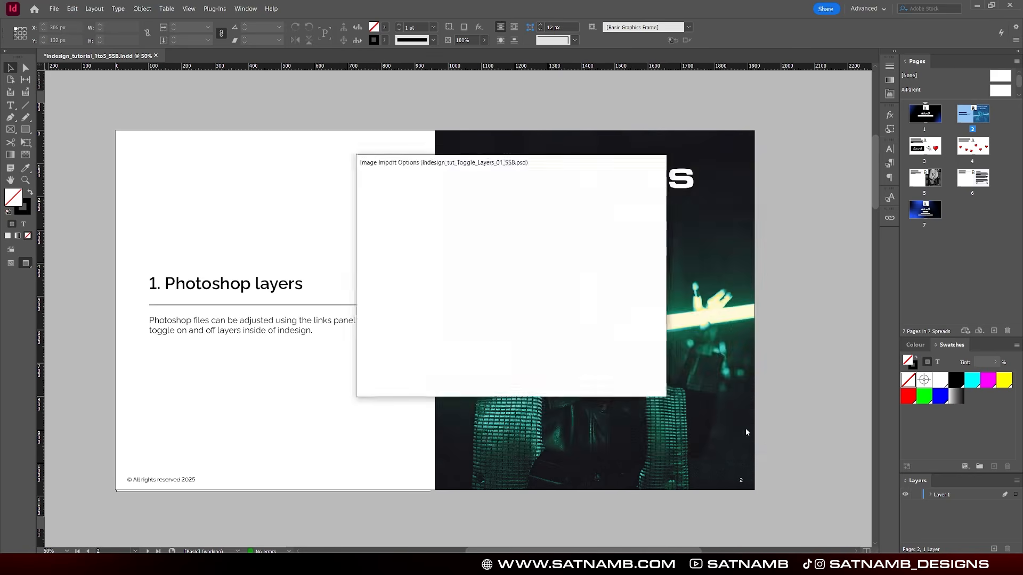
# Import the file with "Hide this layer" and "Gradient Map 1" hidden, placing it about 348 × 522 px over page 2's white text area.
pyautogui.click(452, 212)
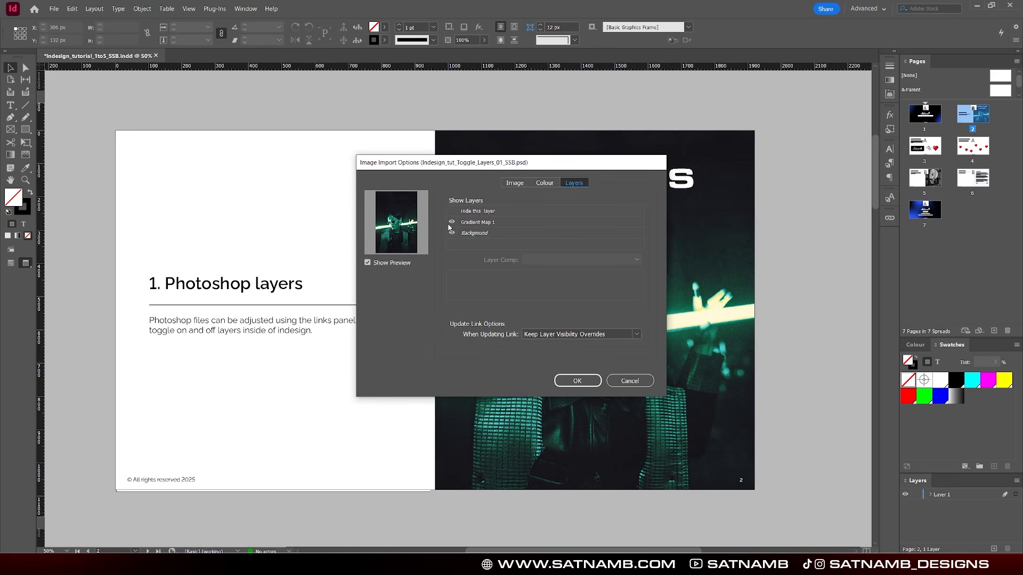
pyautogui.click(452, 222)
pyautogui.click(577, 381)
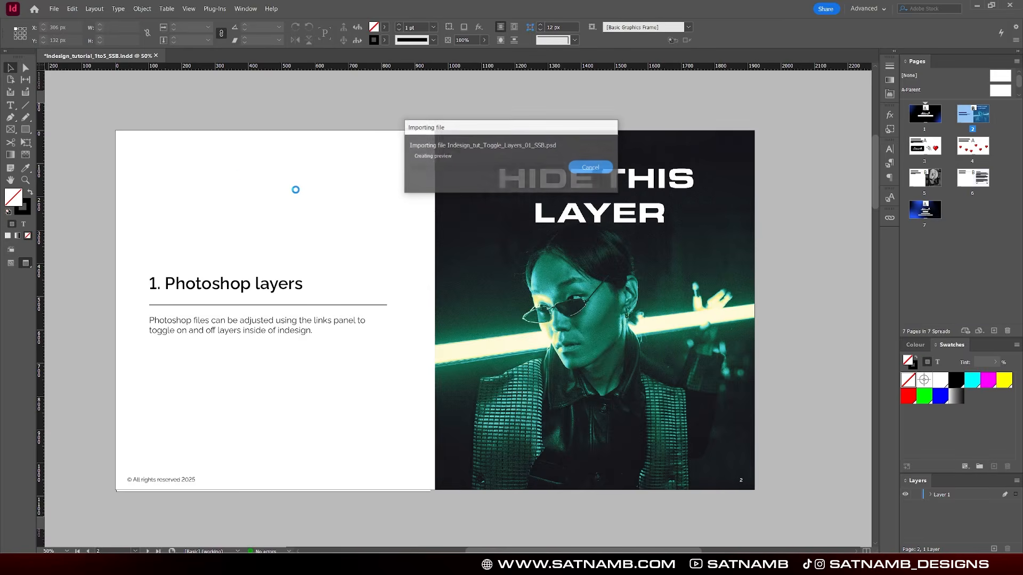
pyautogui.moveTo(211, 166); pyautogui.dragTo(329, 271)
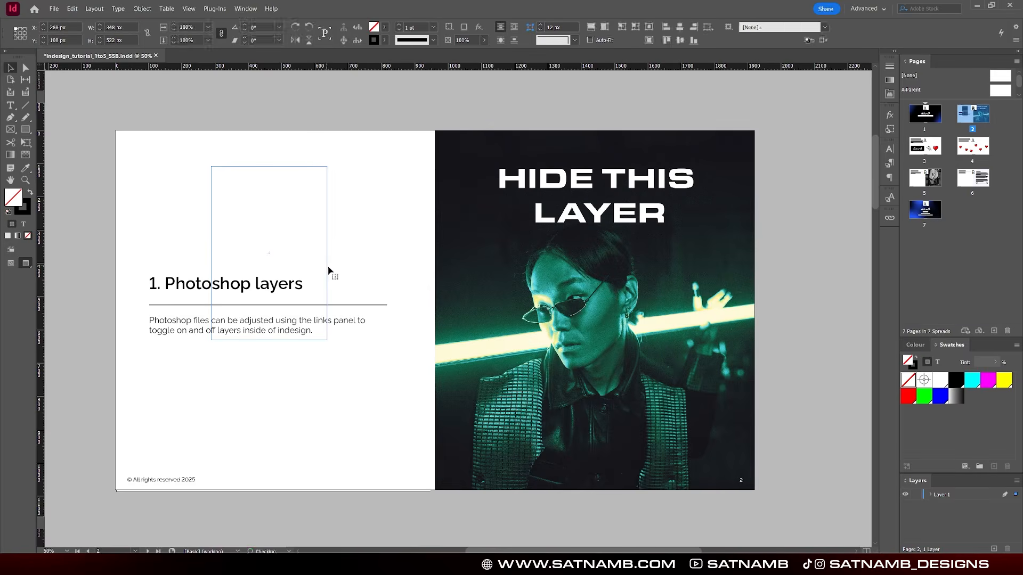
pyautogui.click(386, 252)
pyautogui.click(25, 71)
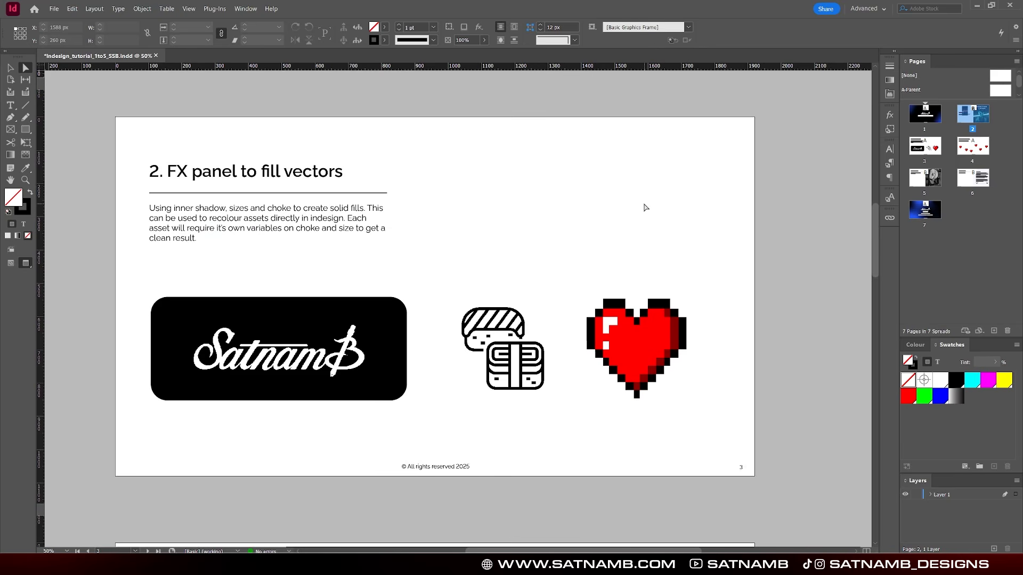
pyautogui.click(394, 321)
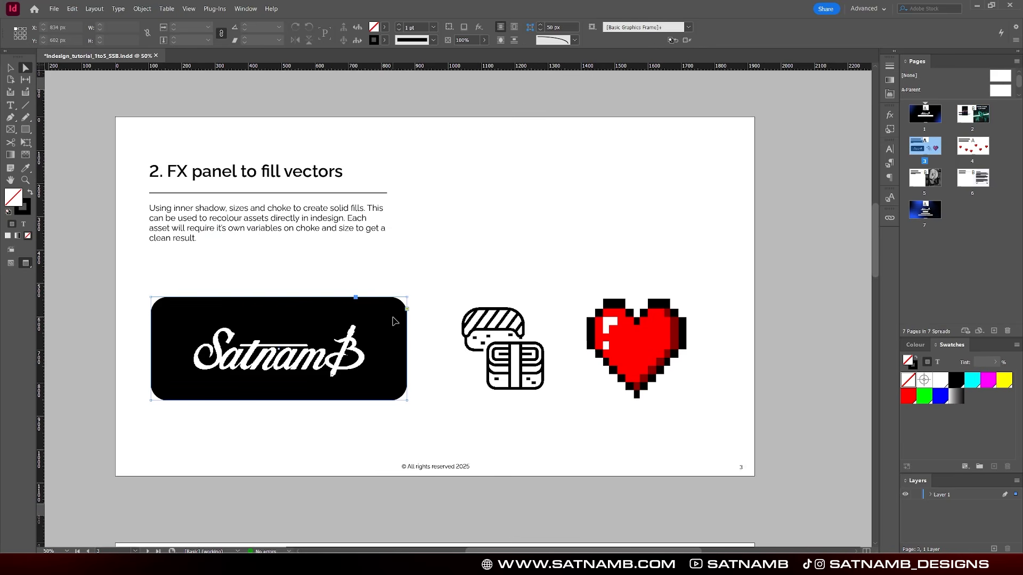
pyautogui.click(10, 68)
pyautogui.click(398, 146)
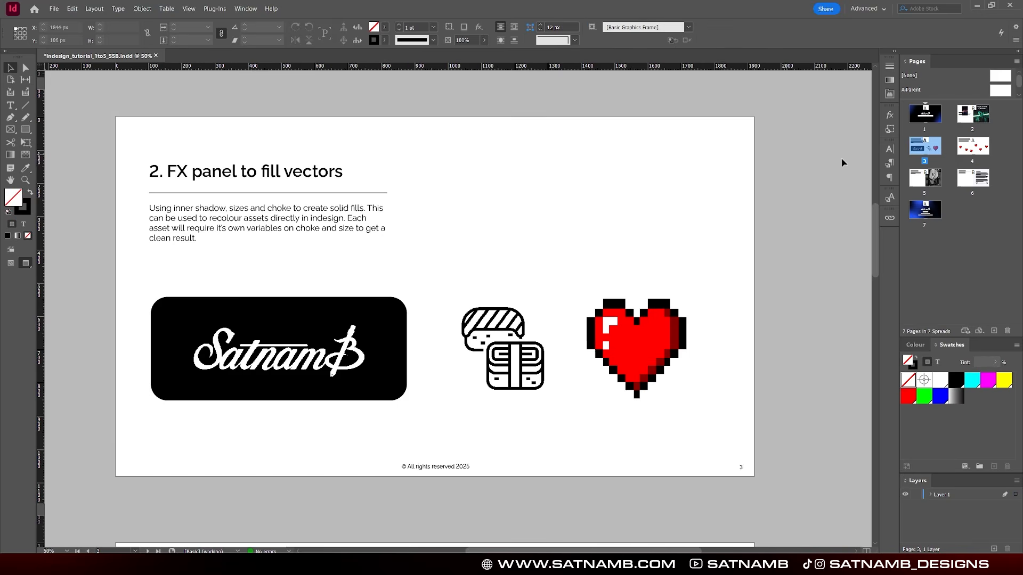
# Open the Inner Shadow effect settings for the sushi icon on page 3, keeping the icon in view.
pyautogui.click(890, 115)
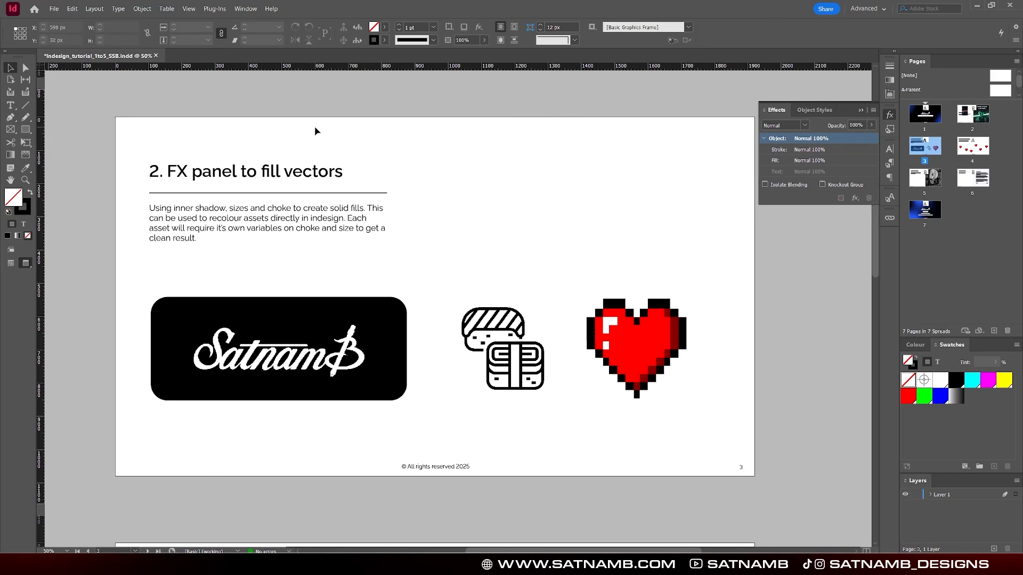
pyautogui.click(501, 352)
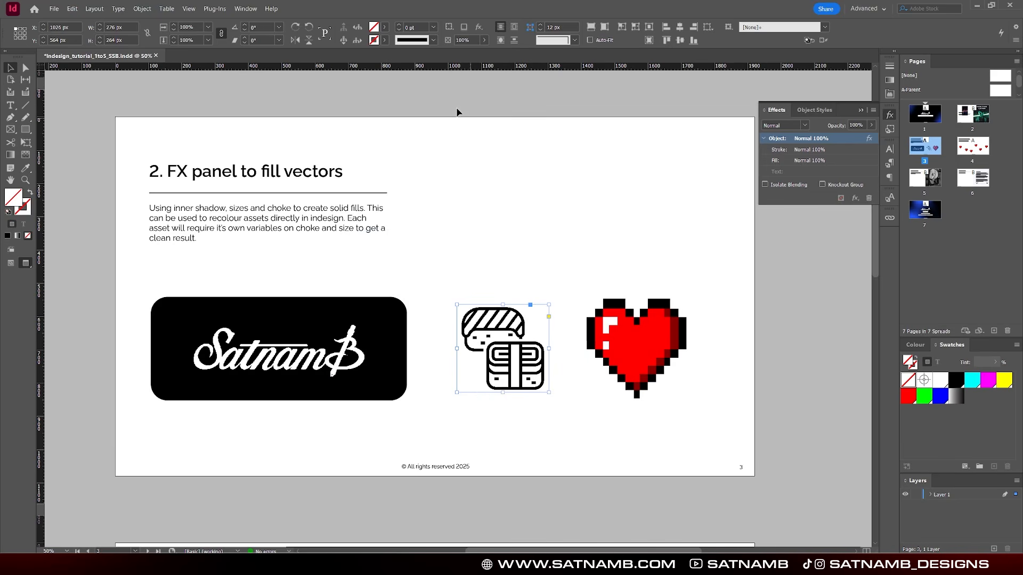
pyautogui.click(478, 27)
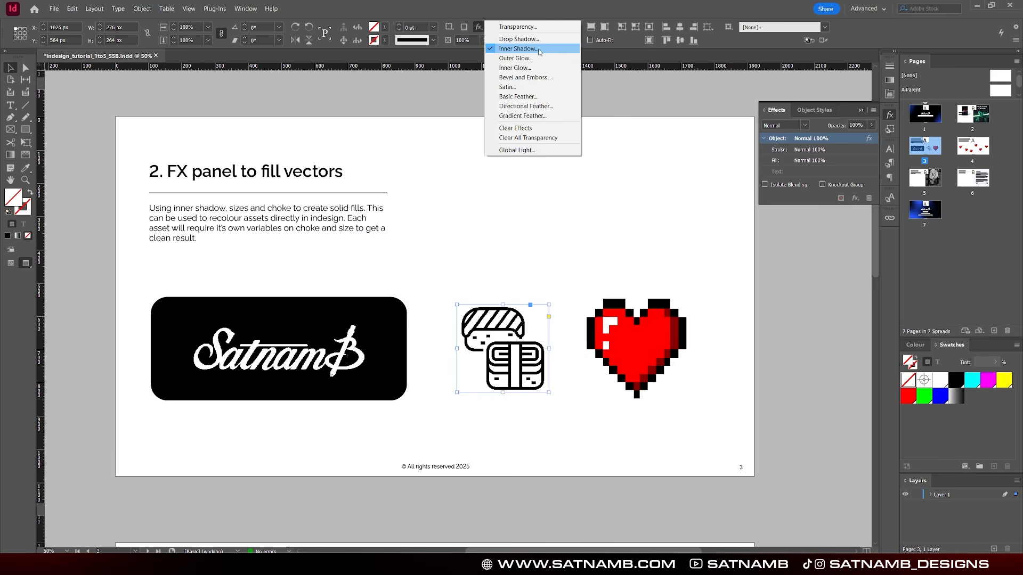
pyautogui.click(539, 49)
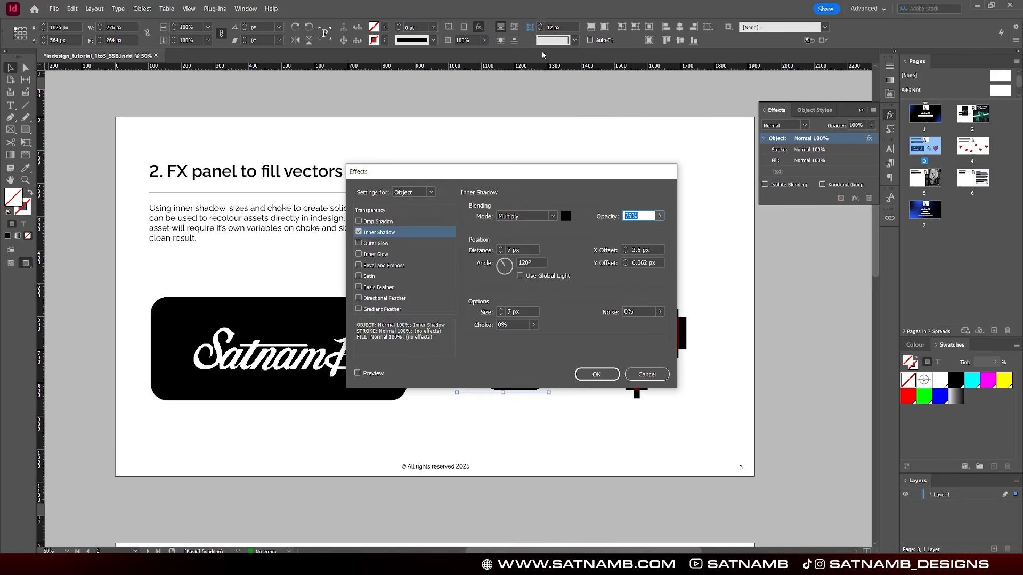
pyautogui.moveTo(527, 177); pyautogui.dragTo(301, 116)
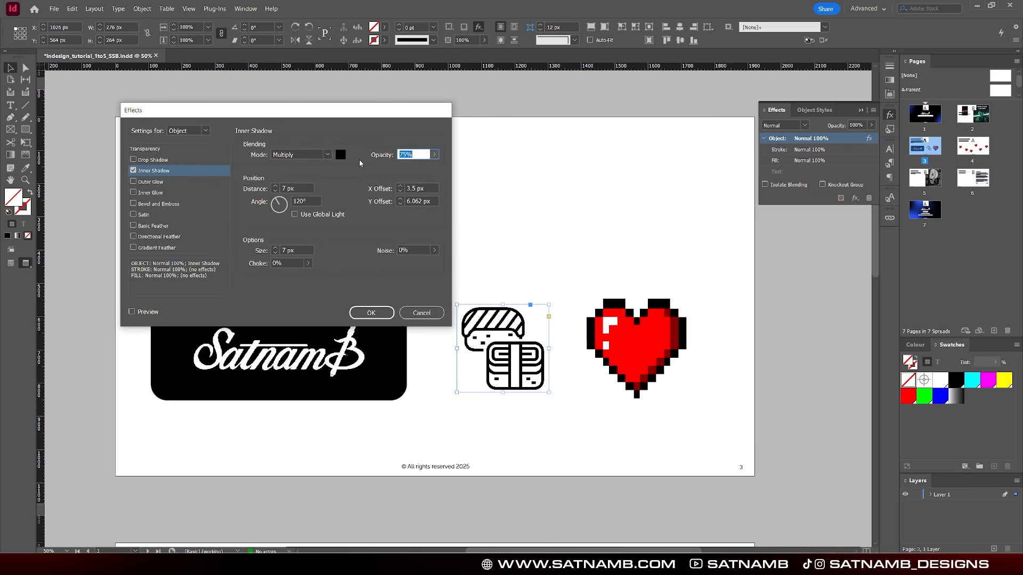
# Set the sushi icon's inner shadow to 100% opacity with the Normal blending mode.
pyautogui.click(341, 155)
pyautogui.click(605, 254)
pyautogui.write('100')
pyautogui.click(326, 155)
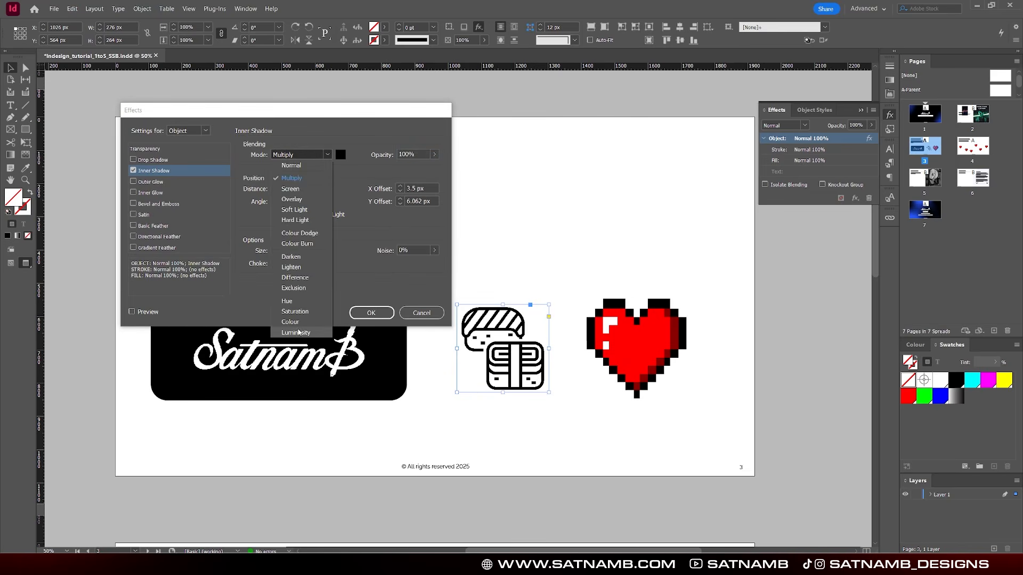
pyautogui.click(307, 169)
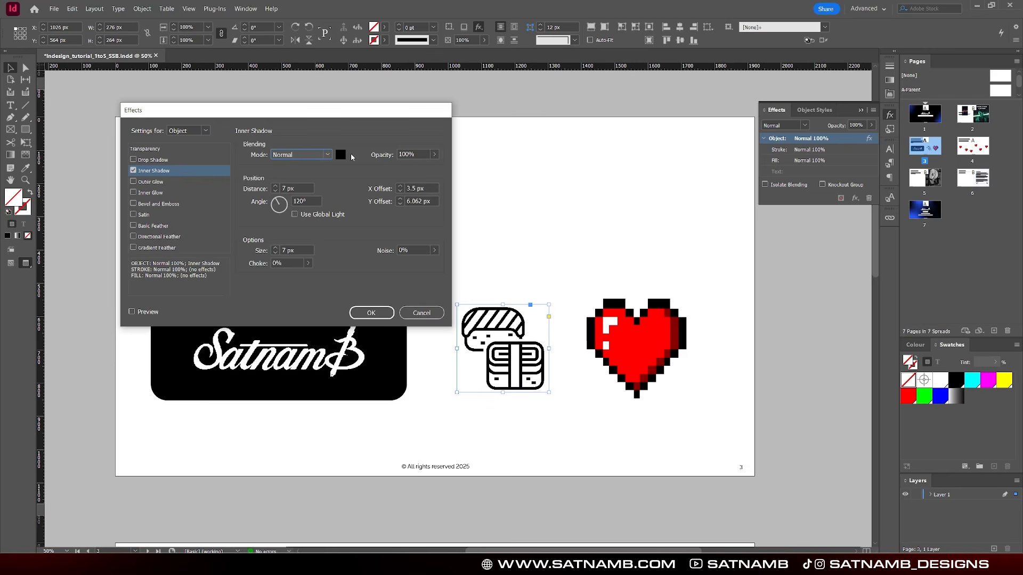
# Set the sushi icon's inner shadow colour to the RGB Magenta swatch and turn on the effect preview.
pyautogui.click(340, 154)
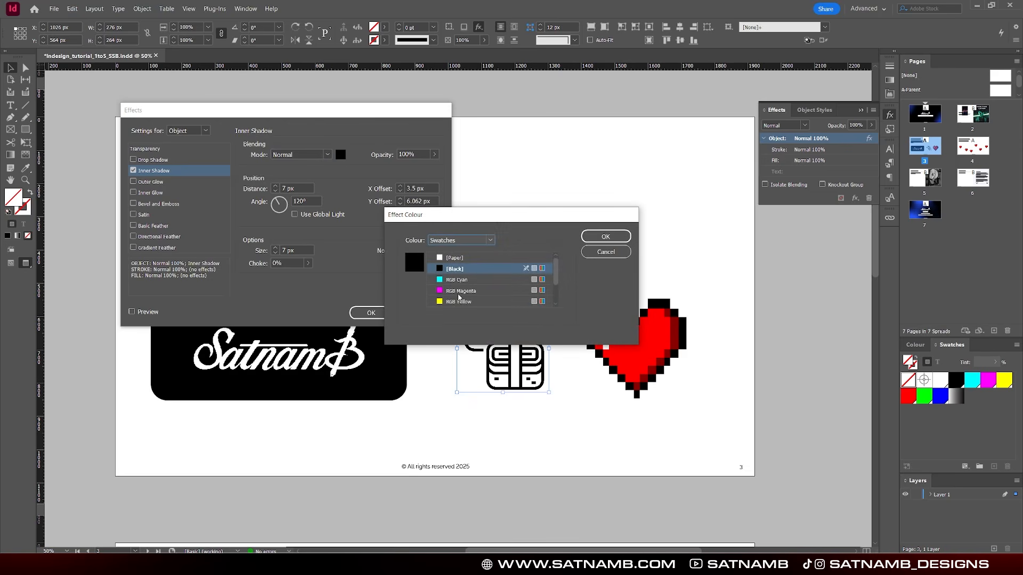
pyautogui.click(459, 291)
pyautogui.click(606, 240)
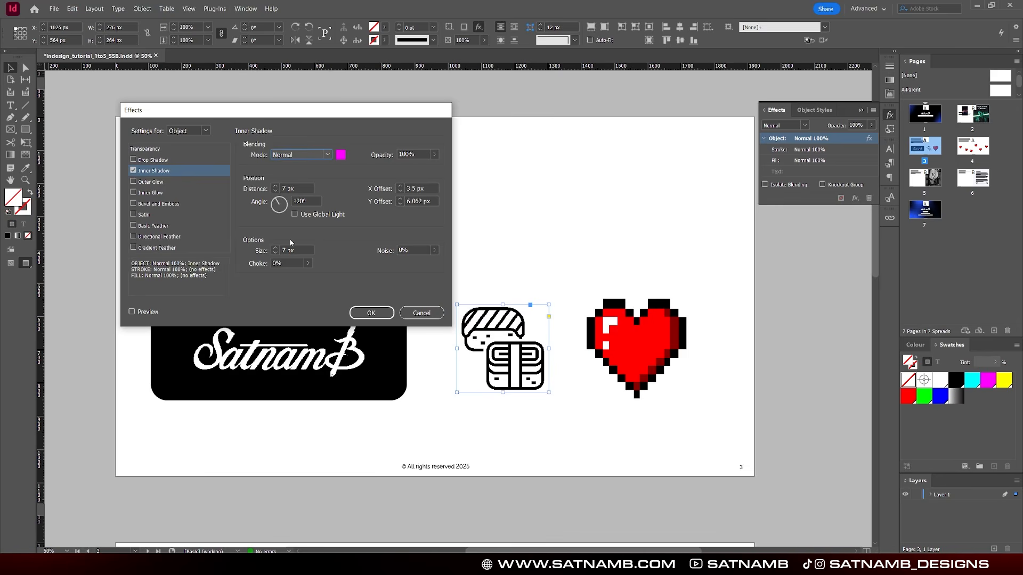
pyautogui.click(131, 311)
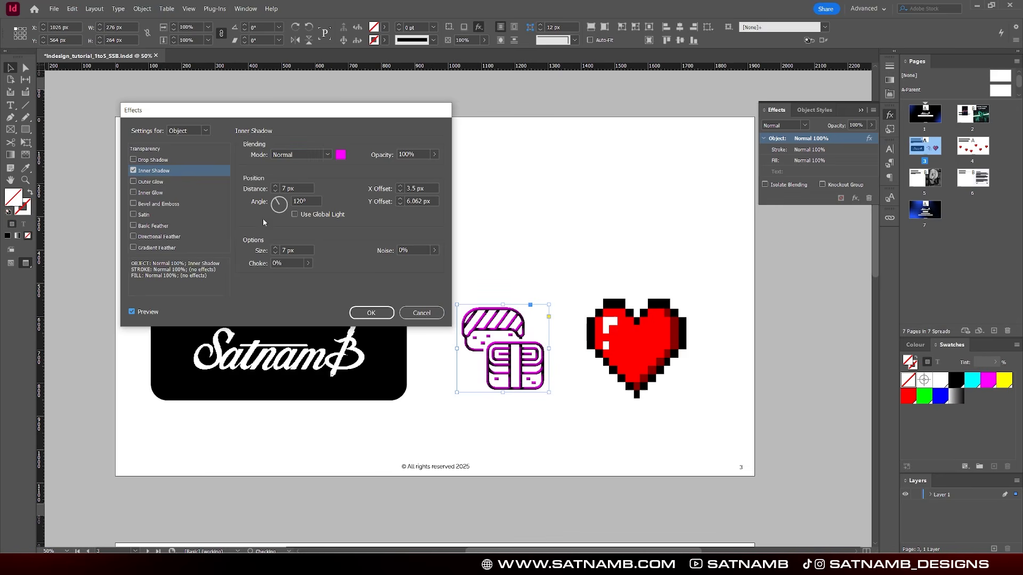
# Set the sushi icon's inner shadow distance to 14 px and its choke to 100%.
pyautogui.click(276, 186)
pyautogui.click(276, 186)
pyautogui.click(275, 186)
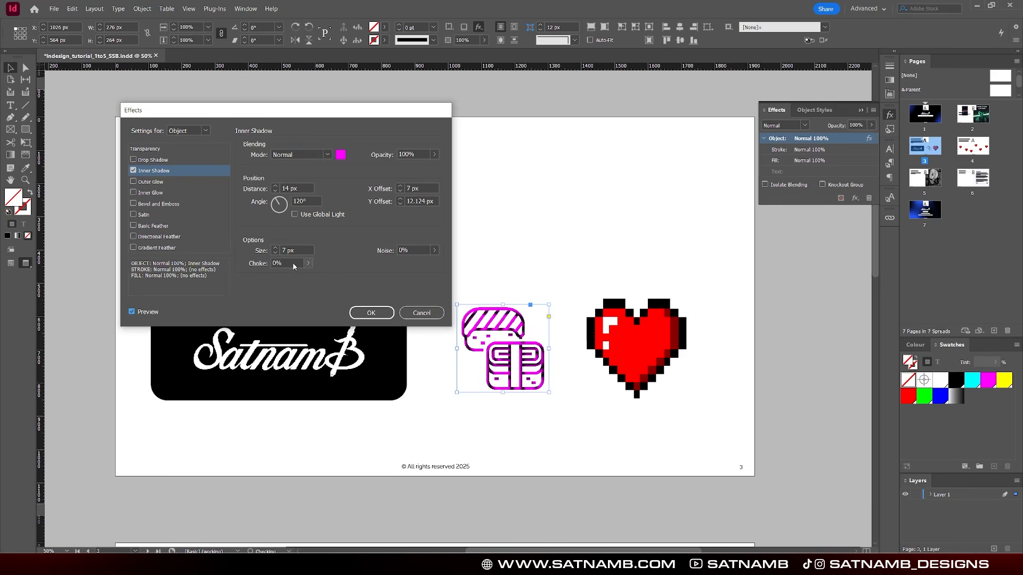
pyautogui.click(308, 263)
pyautogui.moveTo(256, 276); pyautogui.dragTo(343, 282)
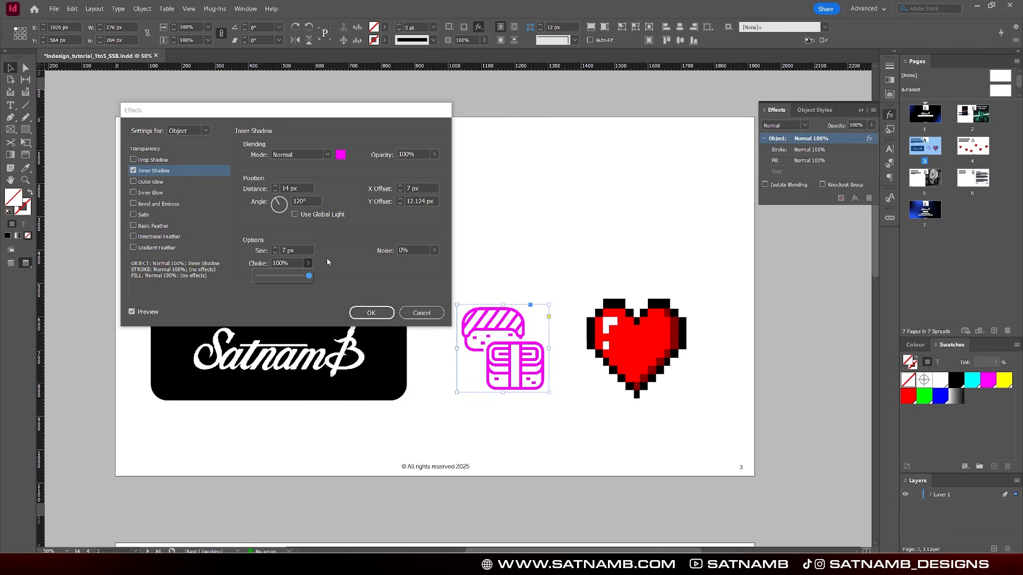
# Set the sushi icon's inner shadow size to 11 px, apply the effect and deselect the icon.
pyautogui.click(275, 248)
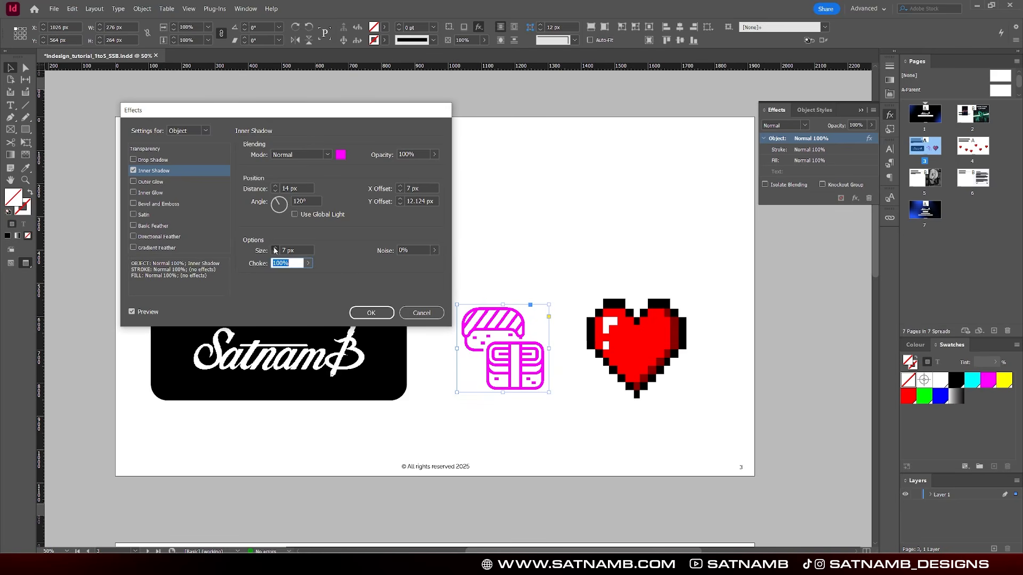
pyautogui.click(275, 248)
pyautogui.click(275, 248)
pyautogui.click(275, 253)
pyautogui.click(275, 254)
pyautogui.click(275, 253)
pyautogui.click(275, 253)
pyautogui.click(275, 254)
pyautogui.click(275, 254)
pyautogui.click(275, 254)
pyautogui.click(275, 249)
pyautogui.click(275, 248)
pyautogui.click(275, 249)
pyautogui.click(275, 248)
pyautogui.click(275, 248)
pyautogui.click(275, 249)
pyautogui.click(275, 248)
pyautogui.click(275, 248)
pyautogui.click(275, 248)
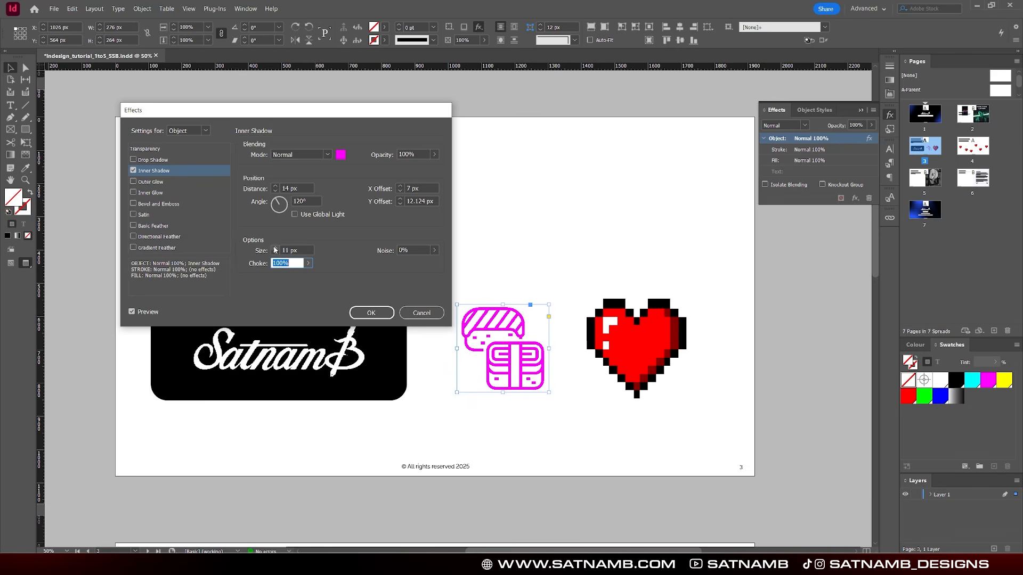
pyautogui.click(372, 314)
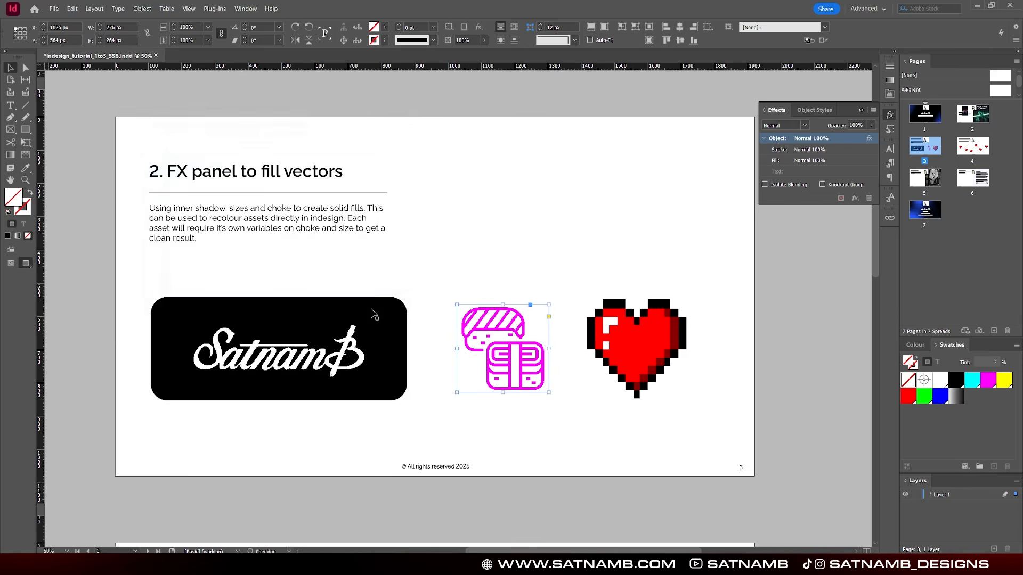
pyautogui.click(565, 277)
# Add an inner shadow to the pixel heart on page 3 with the Normal blending mode.
pyautogui.click(639, 321)
pyautogui.click(525, 325)
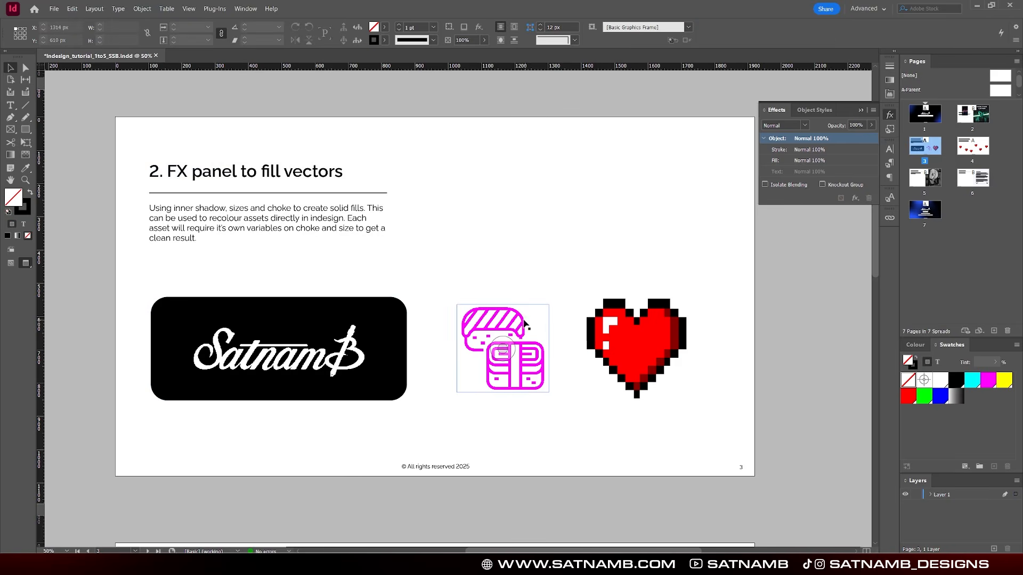
pyautogui.click(616, 330)
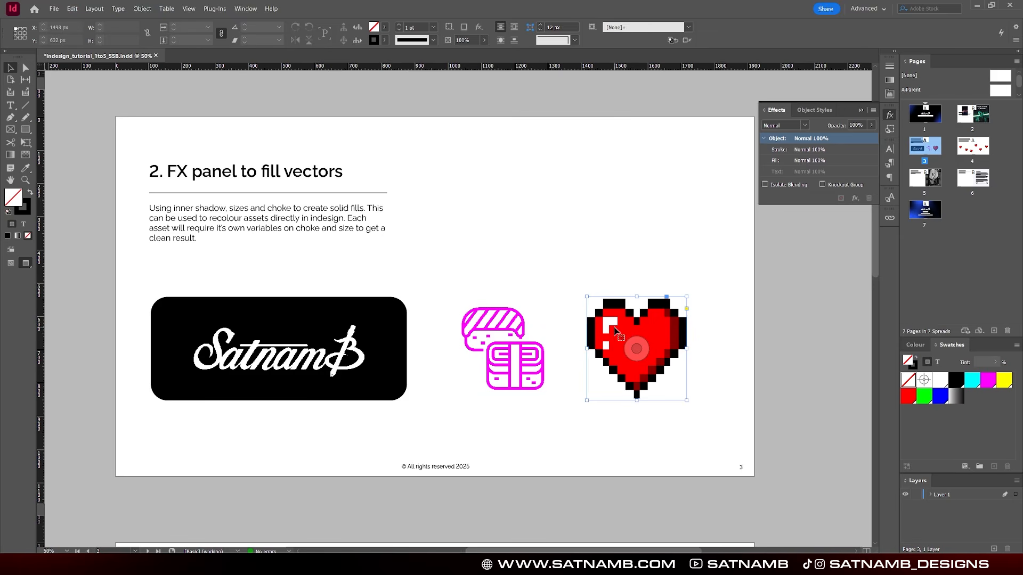
pyautogui.click(479, 27)
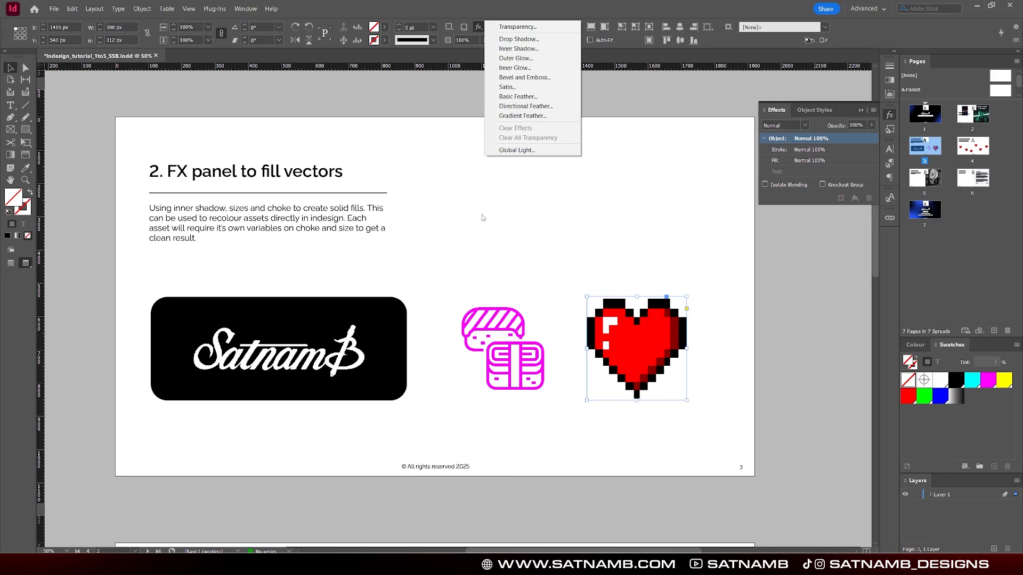
pyautogui.click(518, 49)
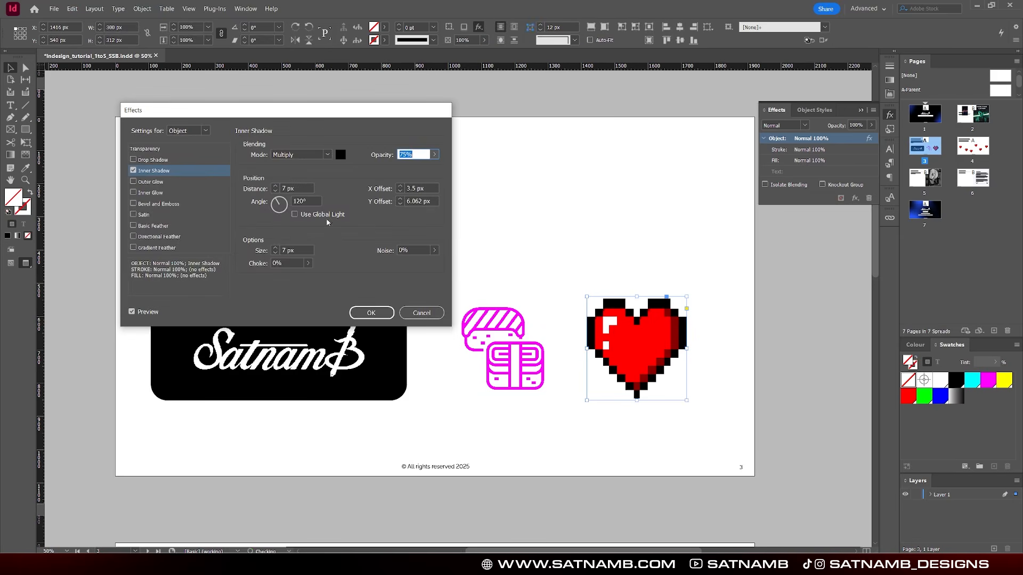
pyautogui.click(301, 154)
pyautogui.click(307, 173)
# Set the pixel heart's inner shadow colour to RGB Cyan and its opacity to 100%.
pyautogui.click(341, 154)
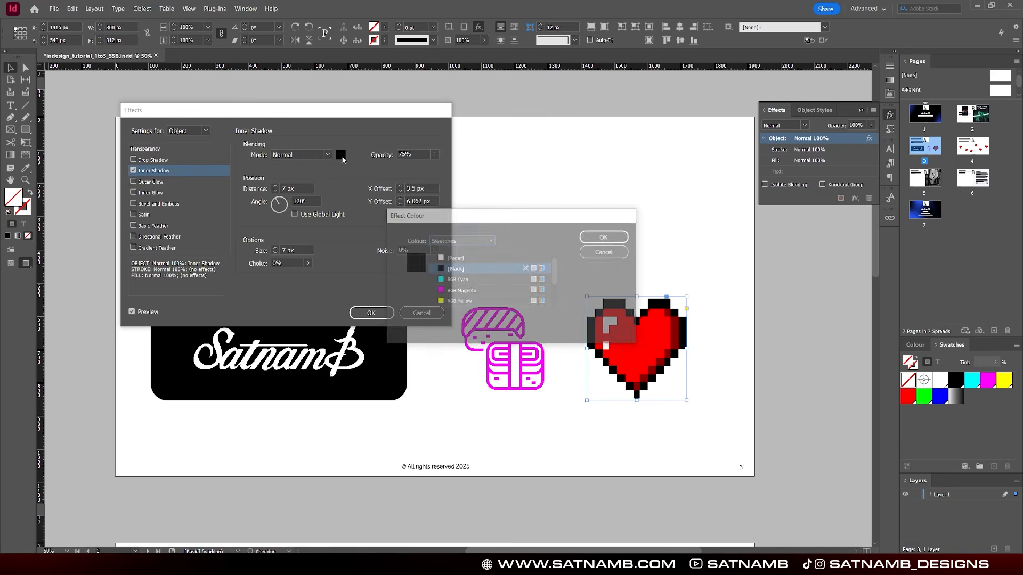
pyautogui.click(458, 280)
pyautogui.click(586, 235)
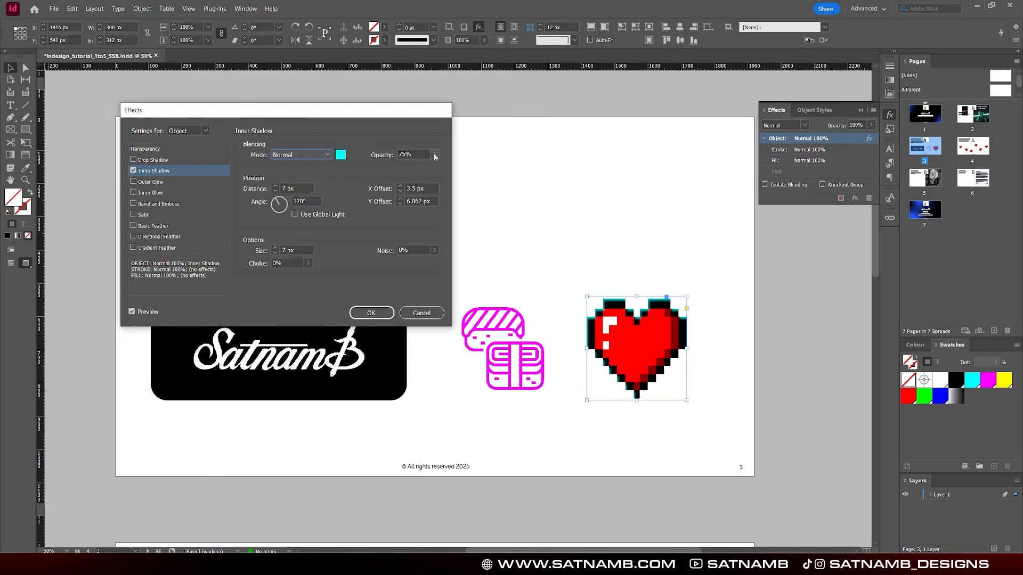
pyautogui.click(434, 154)
pyautogui.moveTo(423, 166); pyautogui.dragTo(436, 167)
# Set the heart's inner shadow choke to 100% and its size to 1000 px, and apply the effect.
pyautogui.click(275, 249)
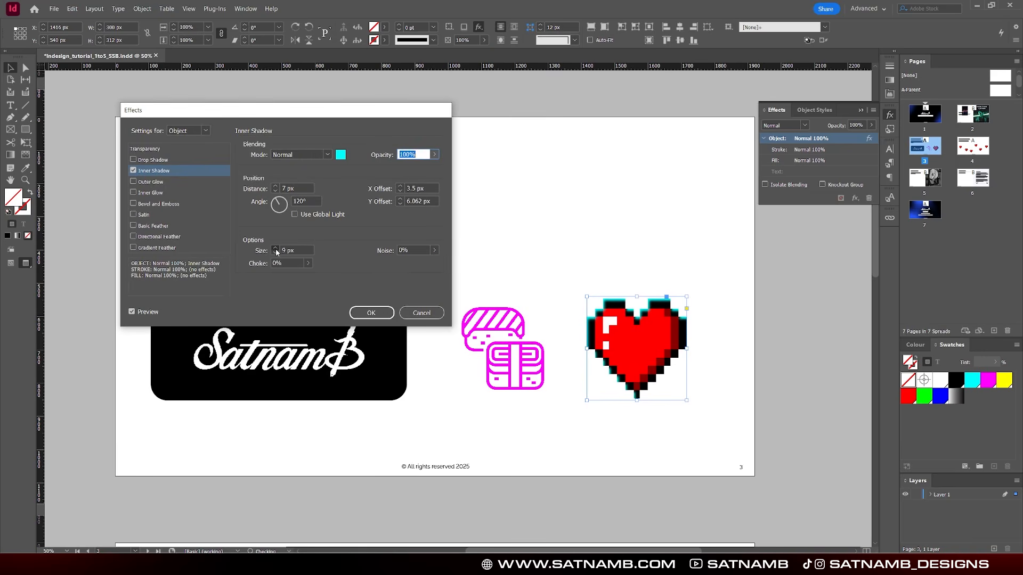
pyautogui.click(276, 248)
pyautogui.click(308, 263)
pyautogui.moveTo(256, 276); pyautogui.dragTo(333, 278)
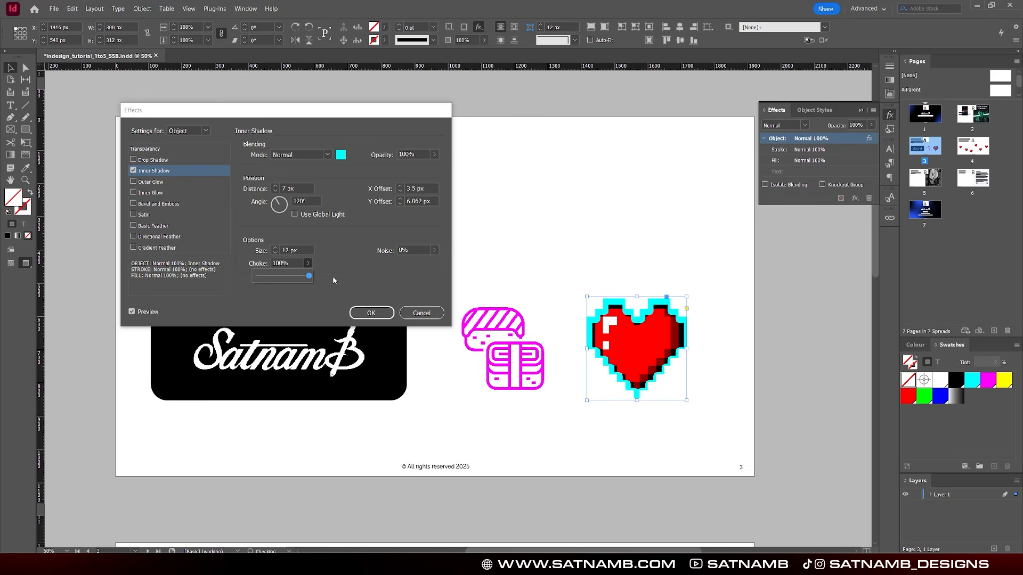
pyautogui.click(288, 250)
pyautogui.write('1000')
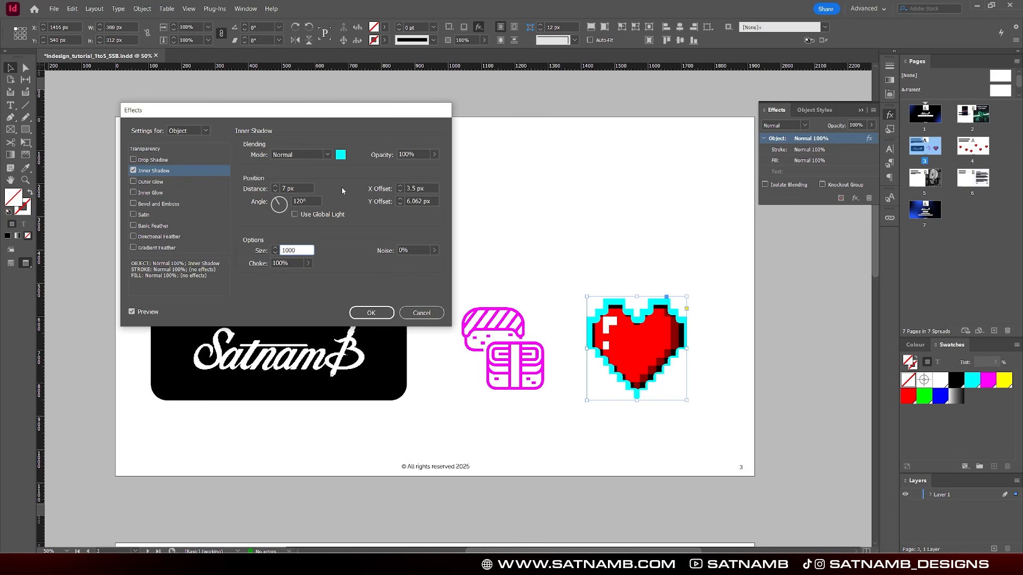
pyautogui.click(307, 202)
pyautogui.click(383, 317)
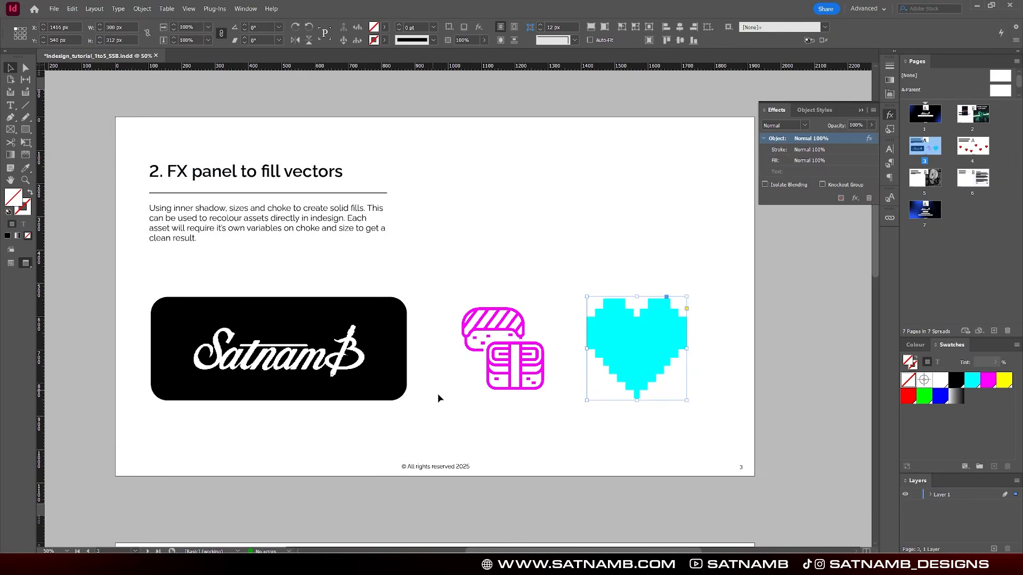
# Change the inner shadow colour of the script logo on the black box to RGB Yellow, apply it and deselect everything.
pyautogui.click(441, 388)
pyautogui.click(529, 48)
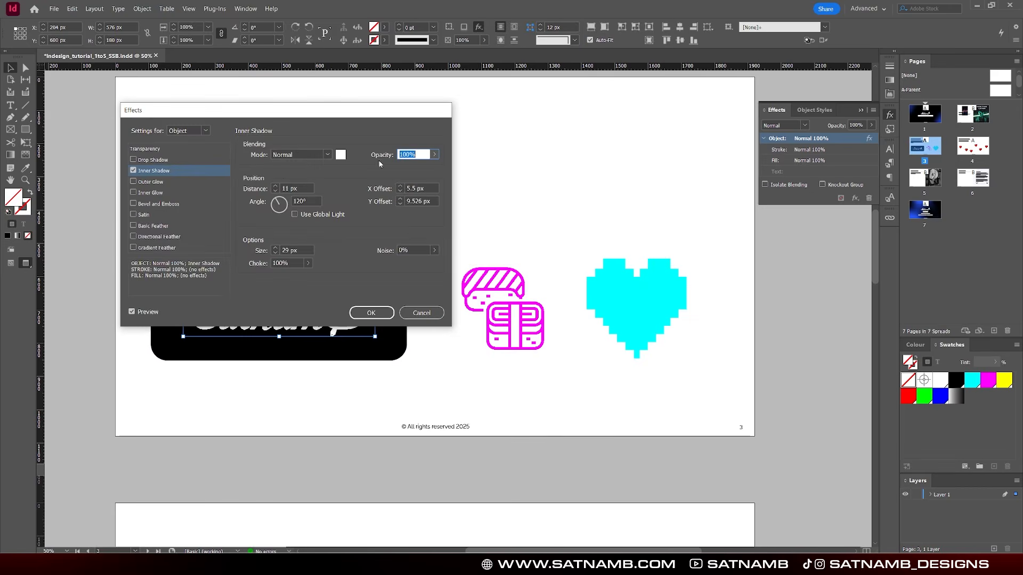
pyautogui.click(341, 155)
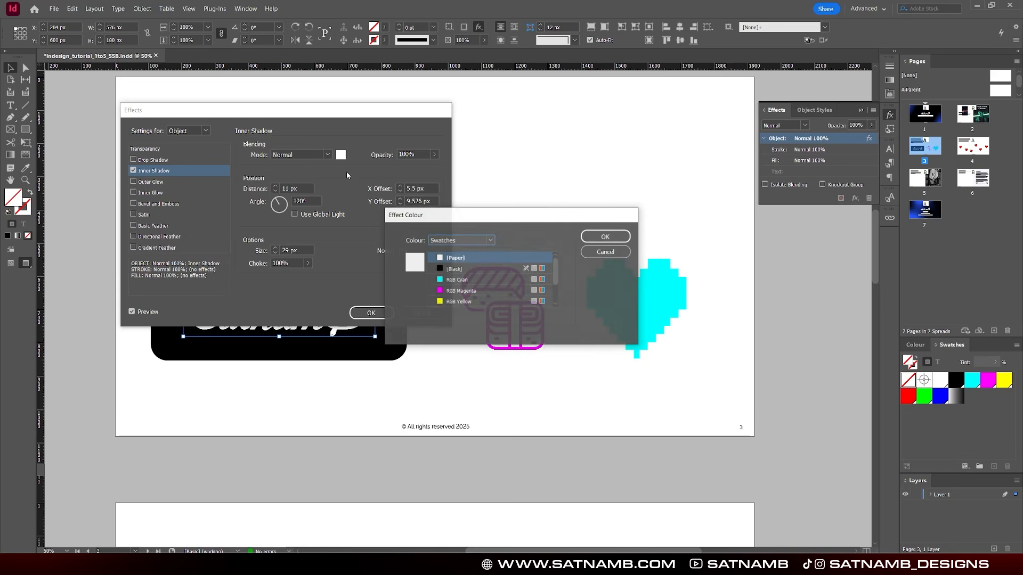
pyautogui.click(459, 301)
pyautogui.click(606, 236)
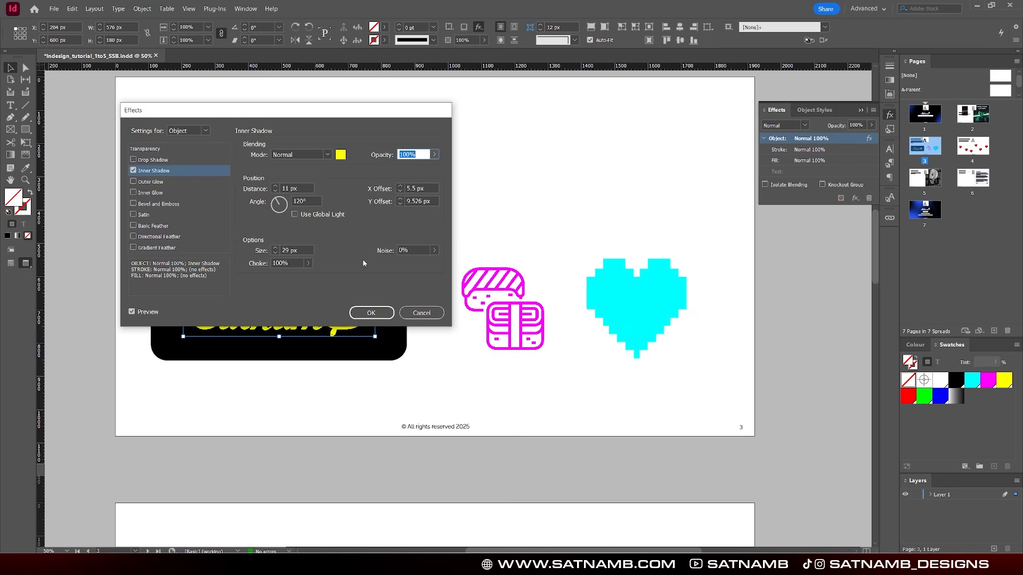
pyautogui.click(371, 313)
pyautogui.click(473, 327)
pyautogui.click(447, 338)
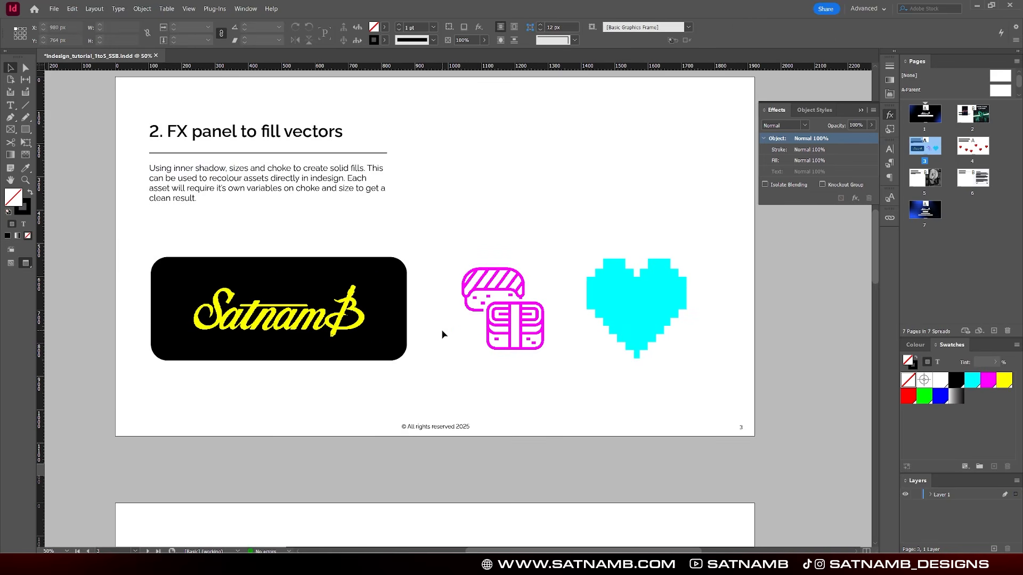
# Put away the Effects panel, go to page 4, and open the Align panel clear of the hearts.
pyautogui.click(861, 111)
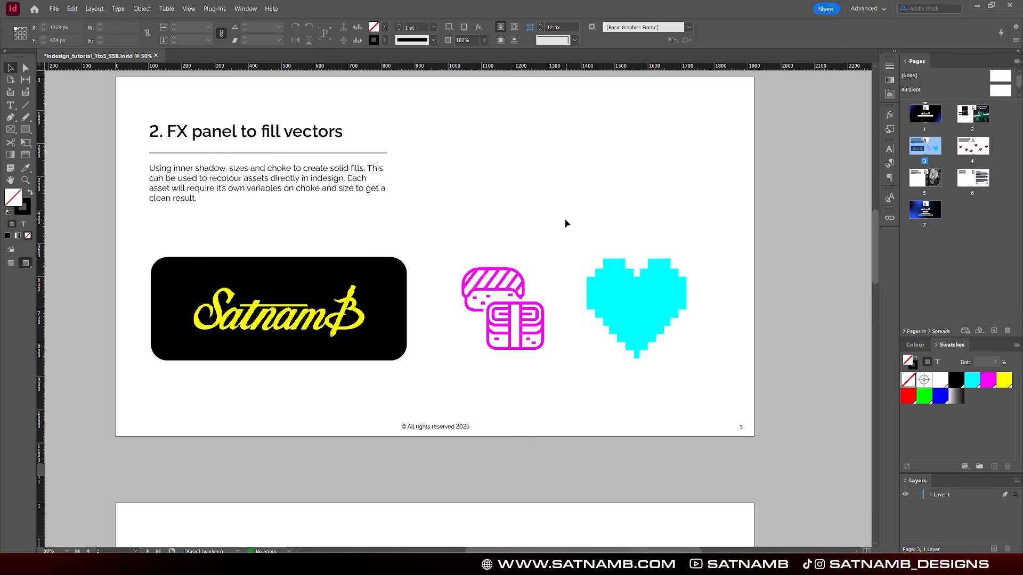
pyautogui.scroll(2, 566, 222)
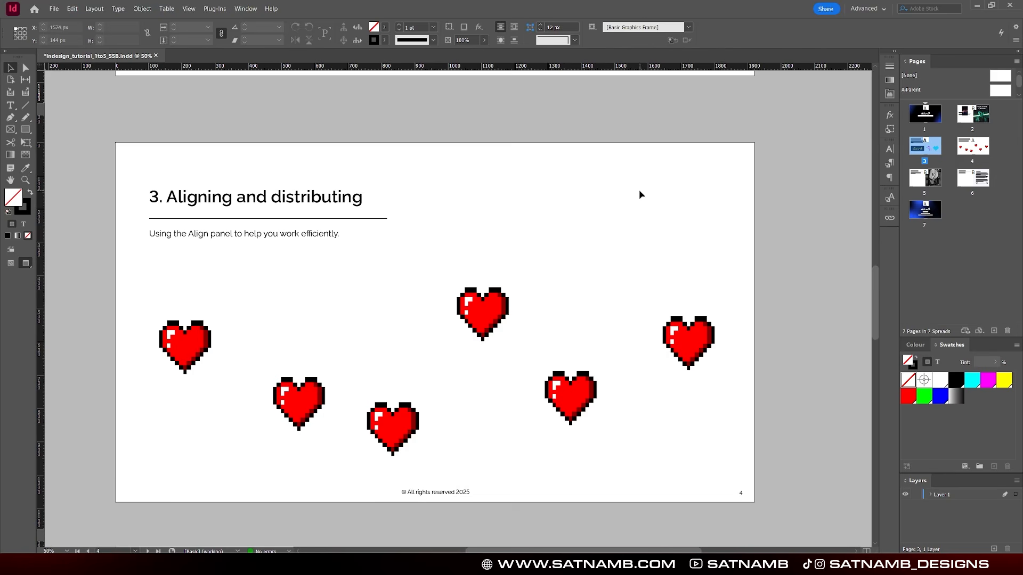
pyautogui.click(246, 8)
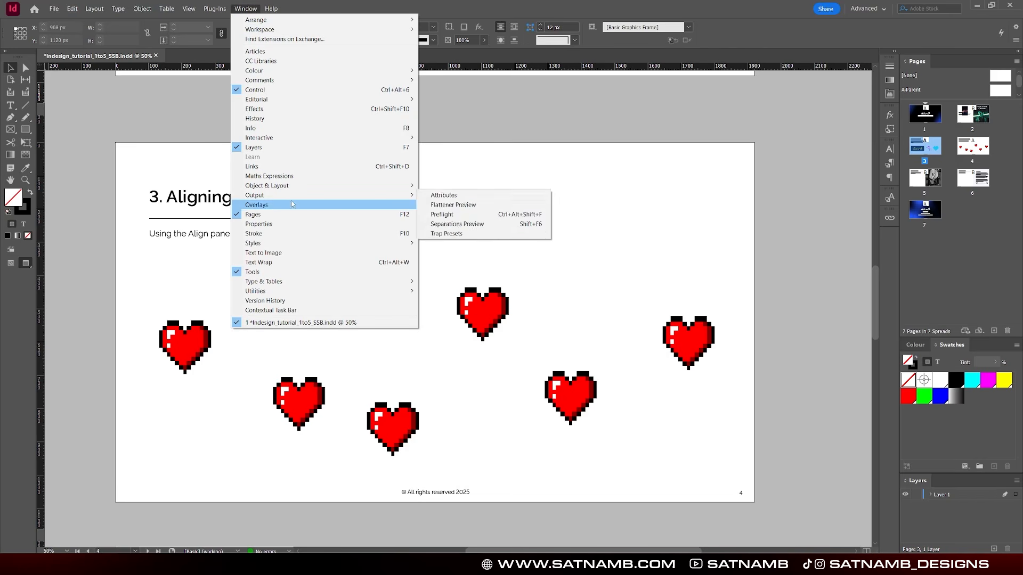
pyautogui.moveTo(299, 185)
pyautogui.click(453, 186)
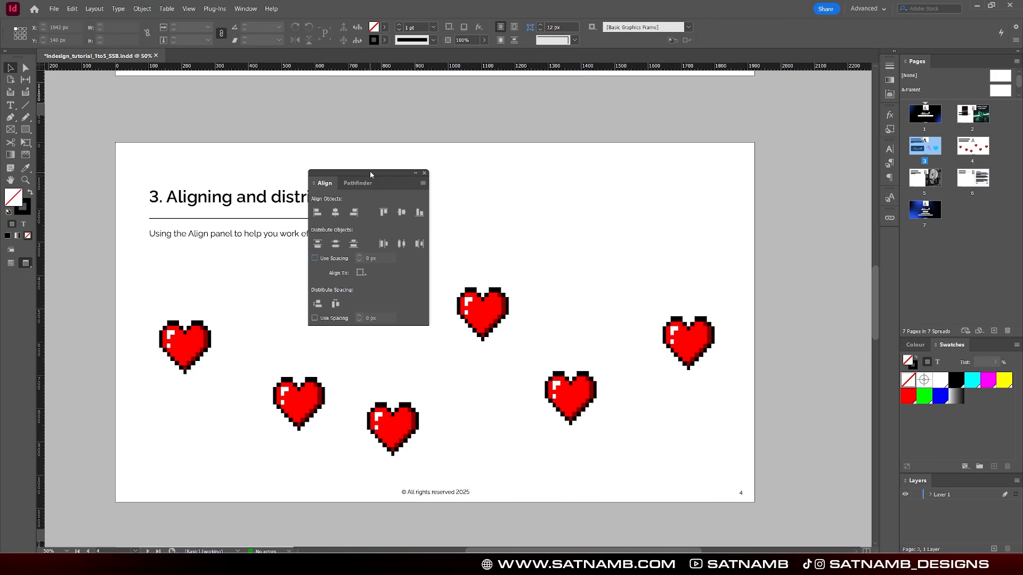
pyautogui.moveTo(371, 174); pyautogui.dragTo(794, 129)
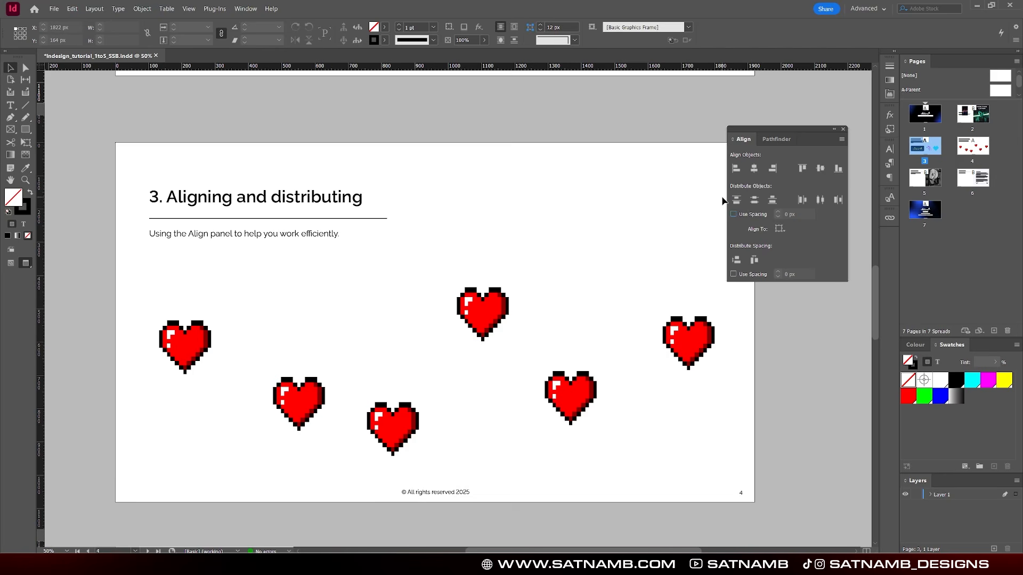
# Distribute all six hearts on page 4 by their horizontal centres and by their vertical centres.
pyautogui.moveTo(147, 263); pyautogui.dragTo(735, 451)
pyautogui.click(820, 200)
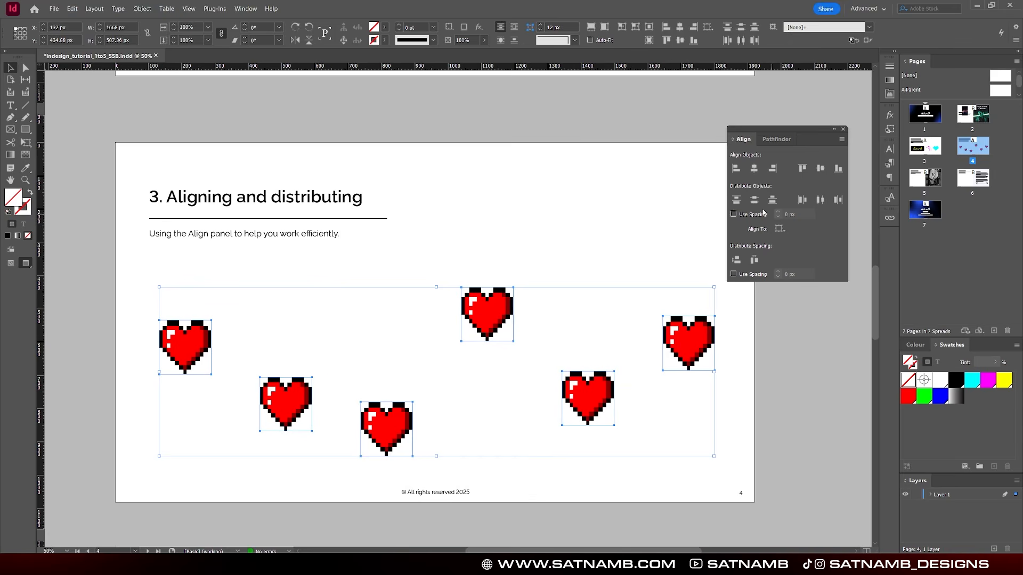
pyautogui.click(755, 200)
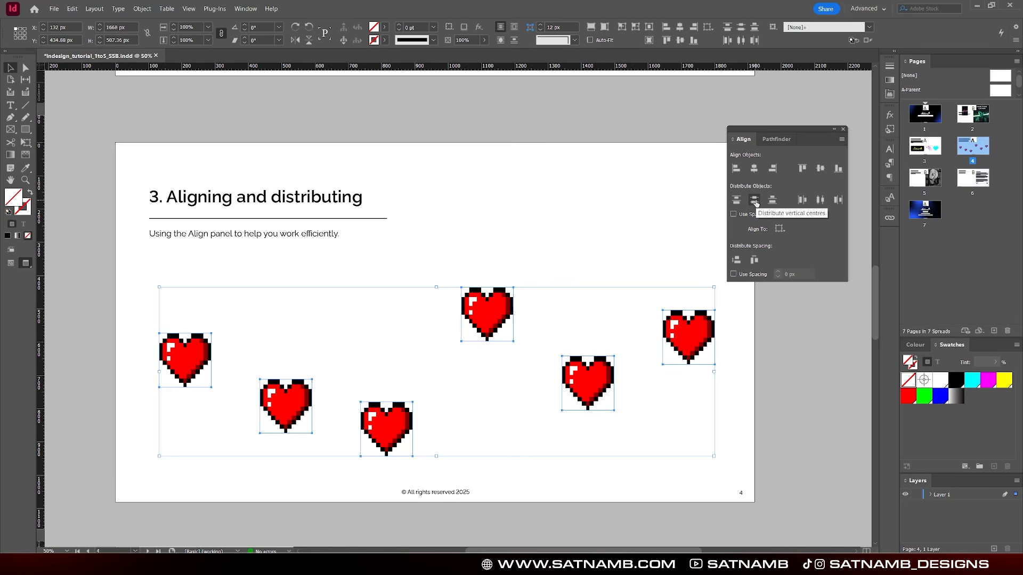
# Try aligning the six hearts by their vertical centres, and undo the alignment.
pyautogui.click(821, 170)
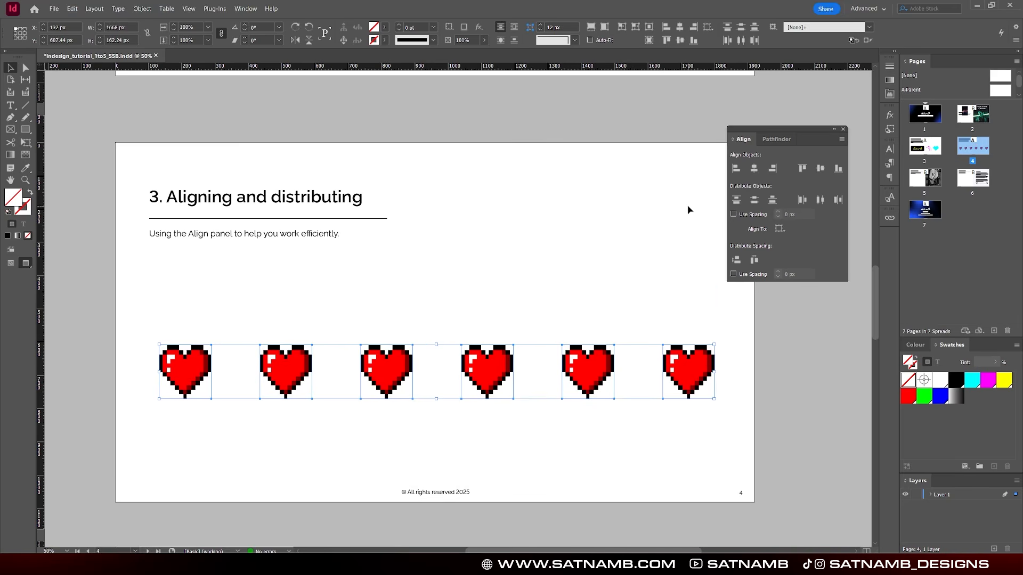
pyautogui.hotkey('ctrl', 'z')
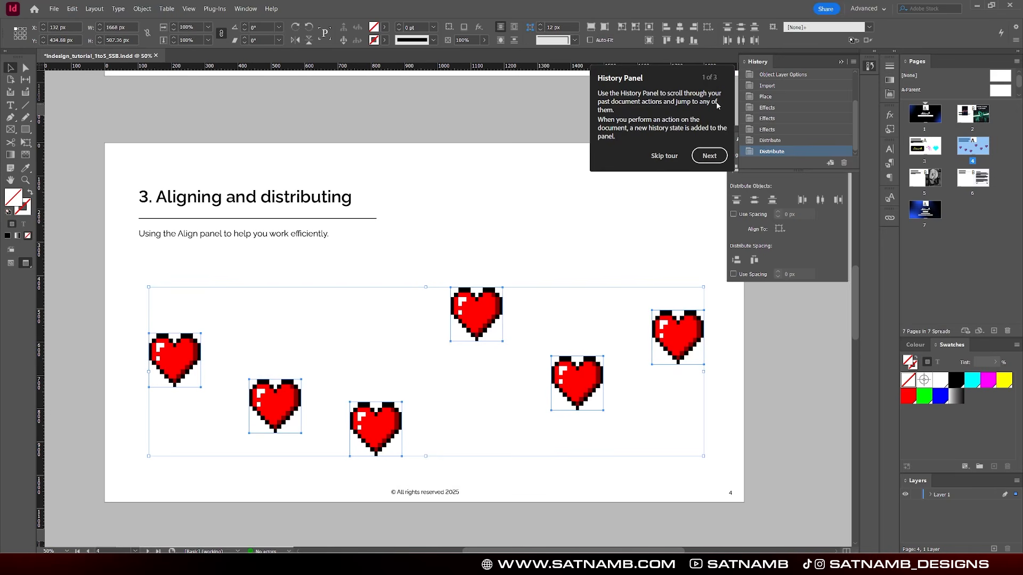
pyautogui.click(666, 157)
pyautogui.click(842, 63)
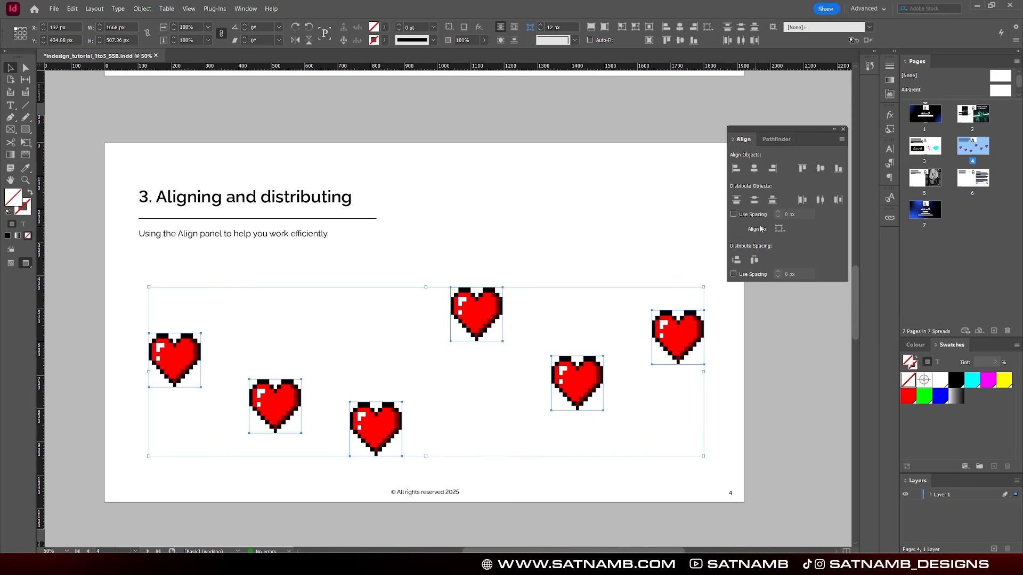
# Try aligning the first five hearts relative to the selection by vertical centres and by horizontal centres, undoing each alignment.
pyautogui.click(781, 230)
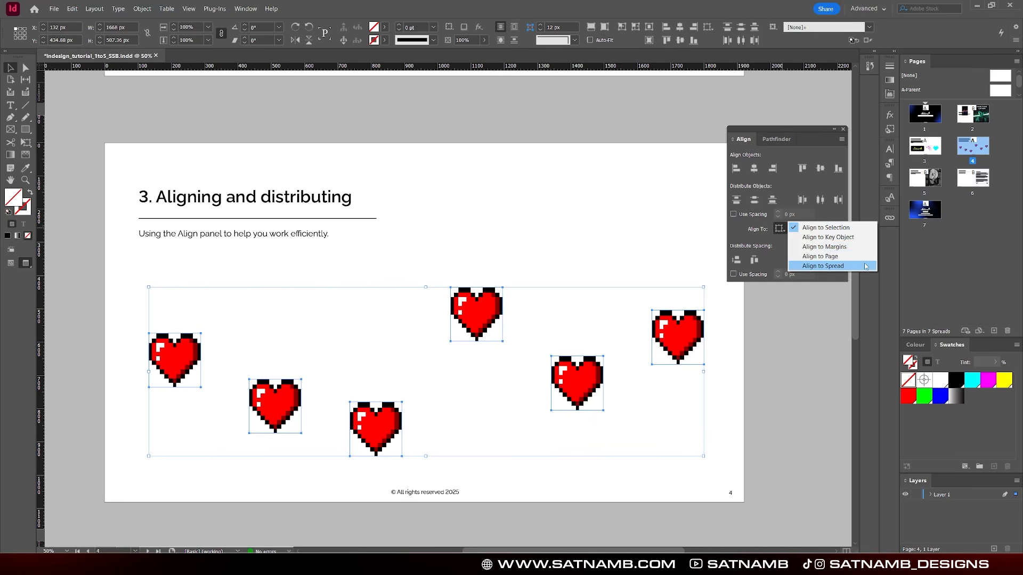
pyautogui.click(853, 228)
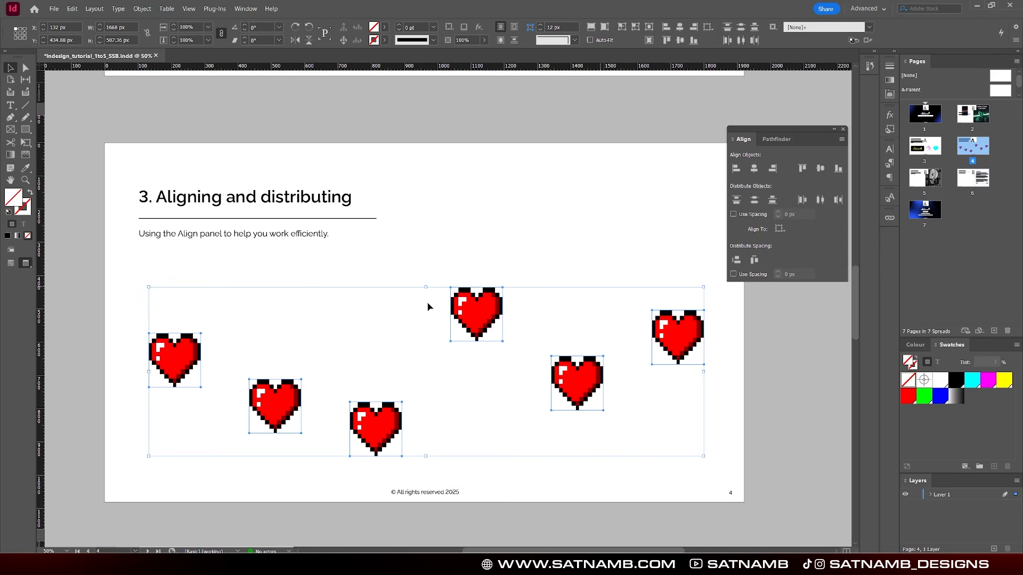
pyautogui.click(169, 282)
pyautogui.moveTo(122, 276); pyautogui.dragTo(605, 451)
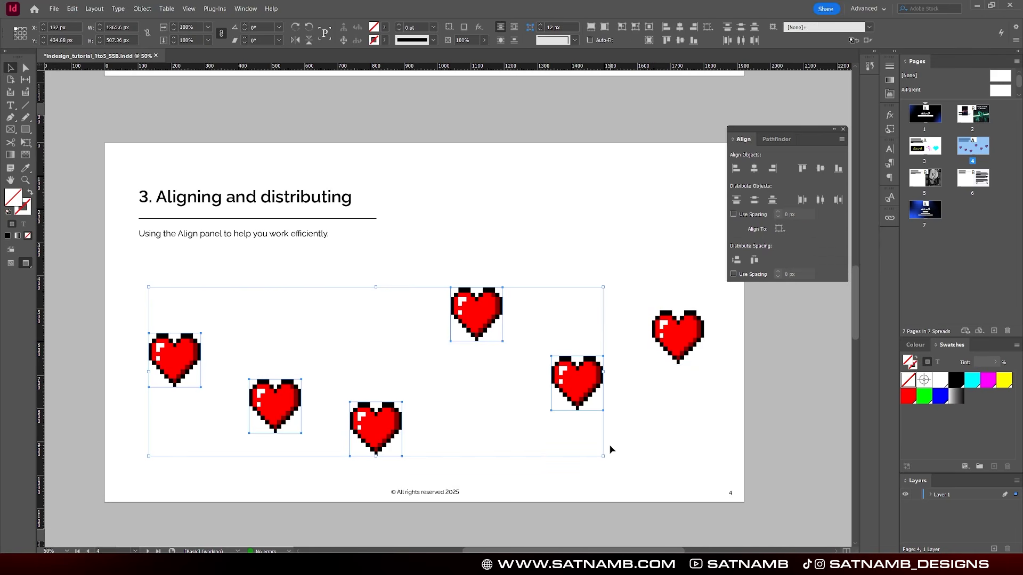
pyautogui.click(820, 169)
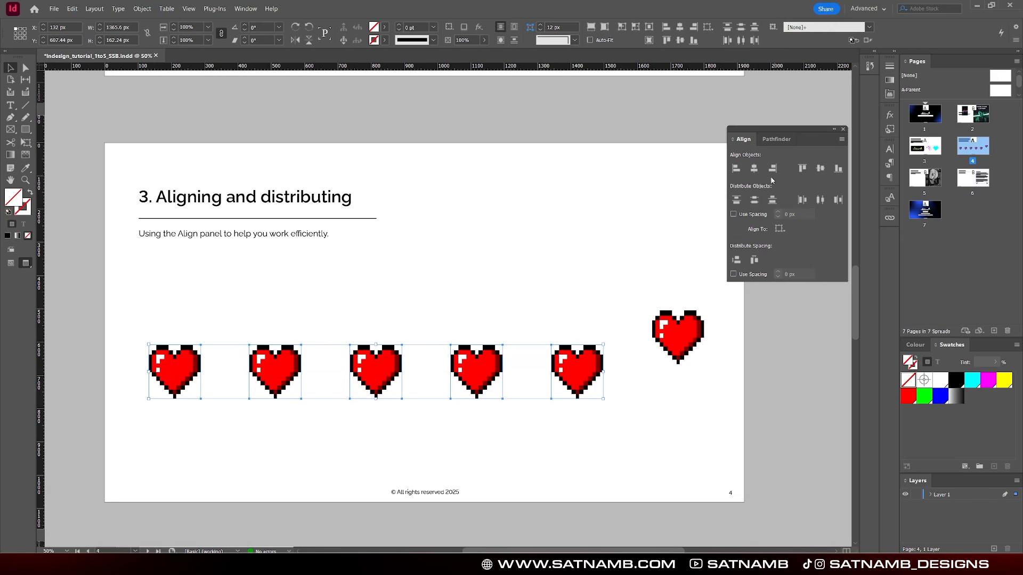
pyautogui.hotkey('ctrl', 'z')
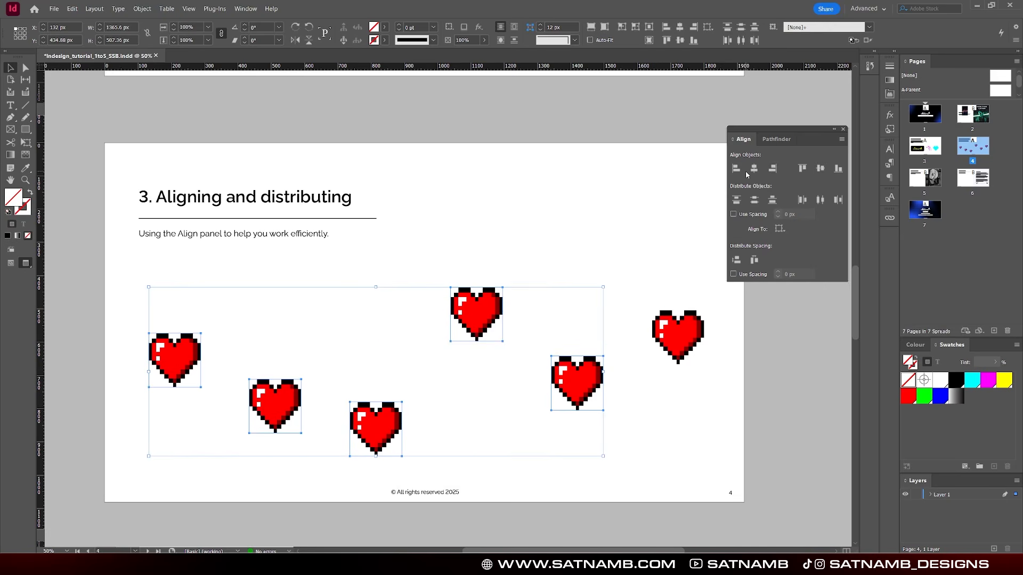
pyautogui.click(754, 170)
pyautogui.hotkey('ctrl', 'z')
pyautogui.click(629, 310)
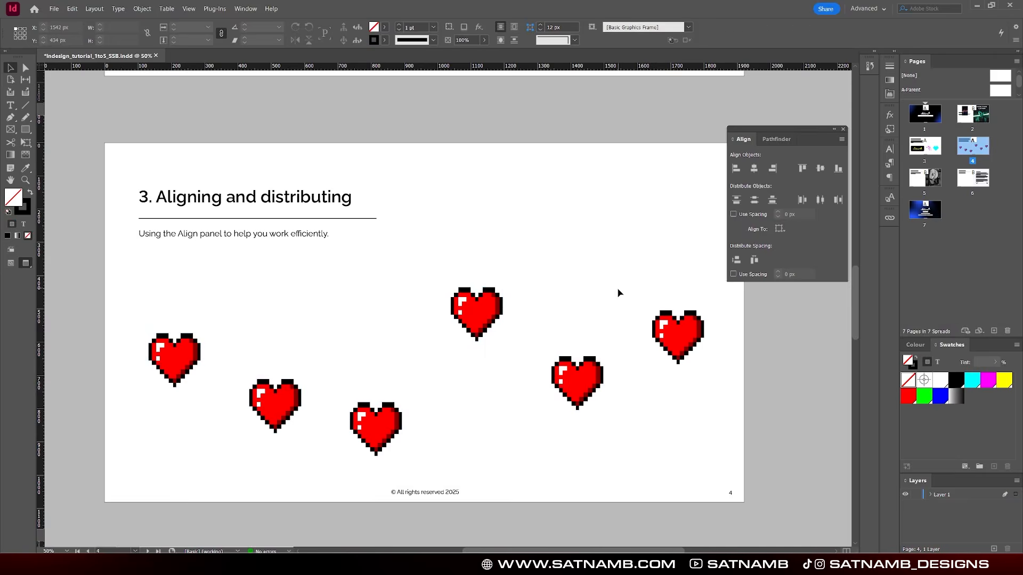
# Show the page guides, select all six hearts, and try aligning their left edges to the margins, undoing the alignment.
pyautogui.press('w')
pyautogui.moveTo(142, 284); pyautogui.dragTo(712, 466)
pyautogui.click(781, 228)
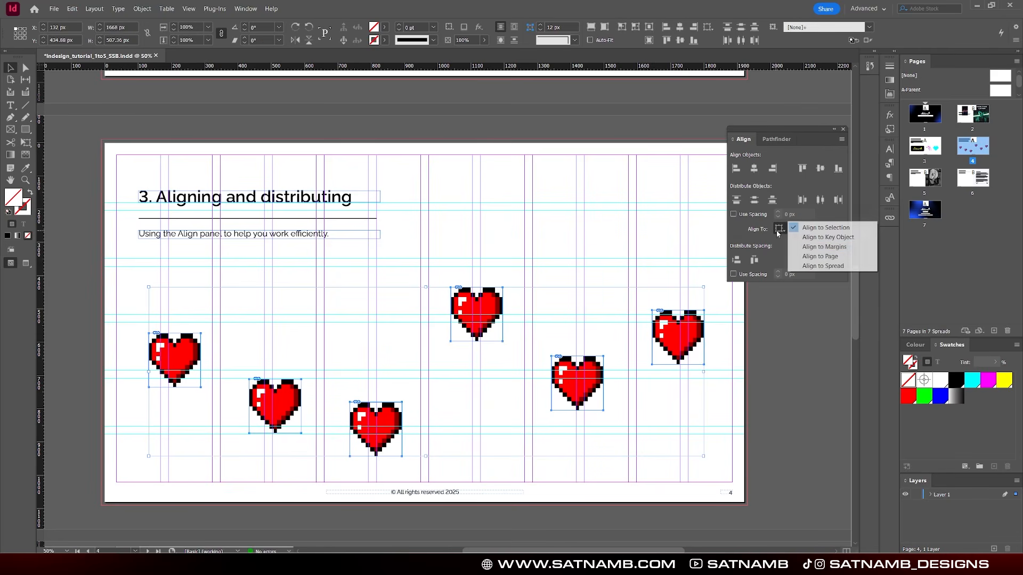
pyautogui.click(820, 247)
pyautogui.click(820, 200)
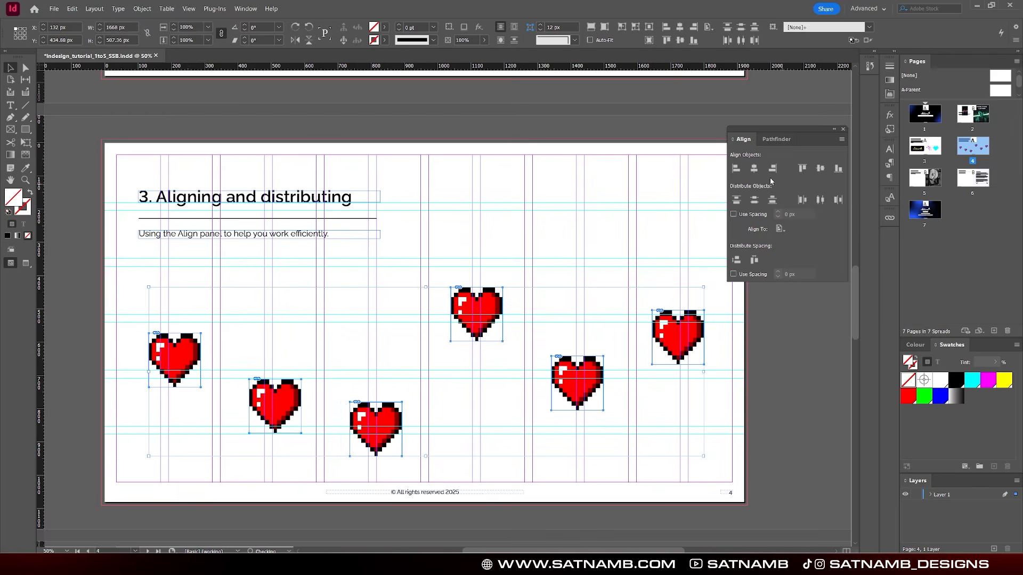
pyautogui.click(737, 169)
pyautogui.hotkey('ctrl', 'z')
# Set the hearts to align to the page and try aligning their right edges, undoing the alignment.
pyautogui.click(781, 228)
pyautogui.click(820, 258)
pyautogui.click(772, 168)
pyautogui.hotkey('ctrl', 'z')
pyautogui.click(778, 230)
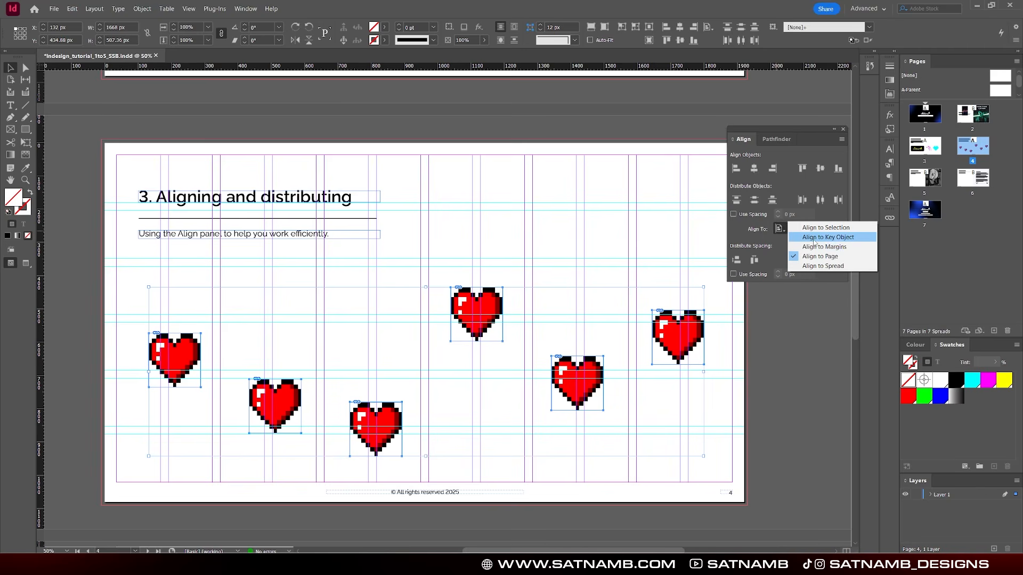
pyautogui.click(814, 238)
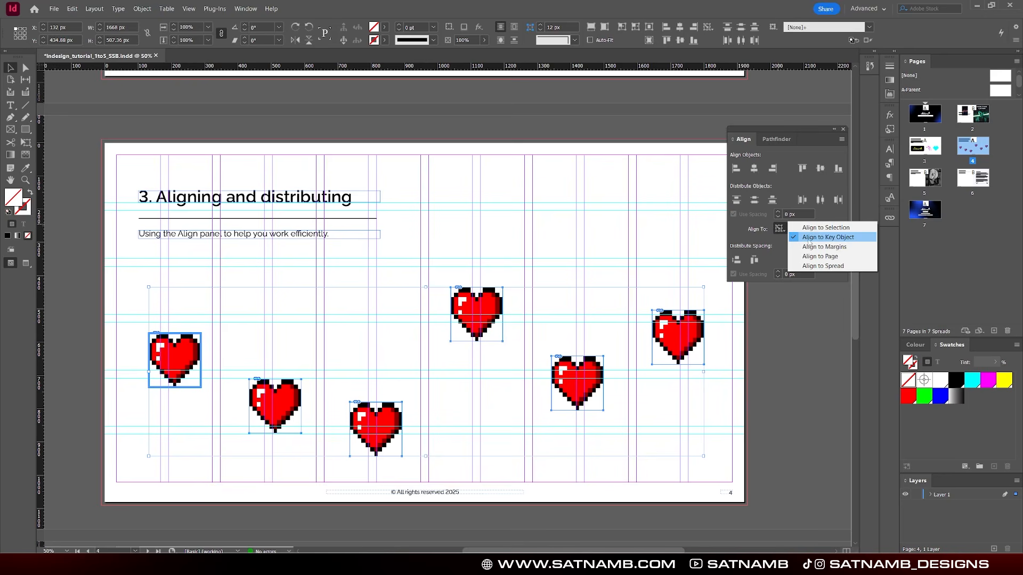
pyautogui.click(639, 239)
pyautogui.click(162, 291)
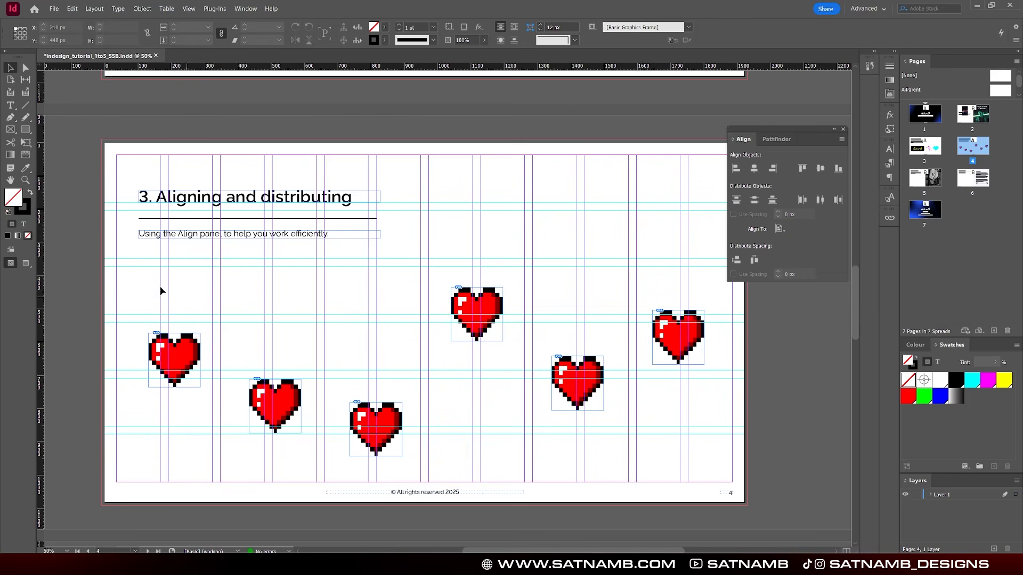
# Select all six hearts, set them to align to a key object, and make the fourth heart from the left the key.
pyautogui.moveTo(155, 277); pyautogui.dragTo(730, 464)
pyautogui.click(780, 230)
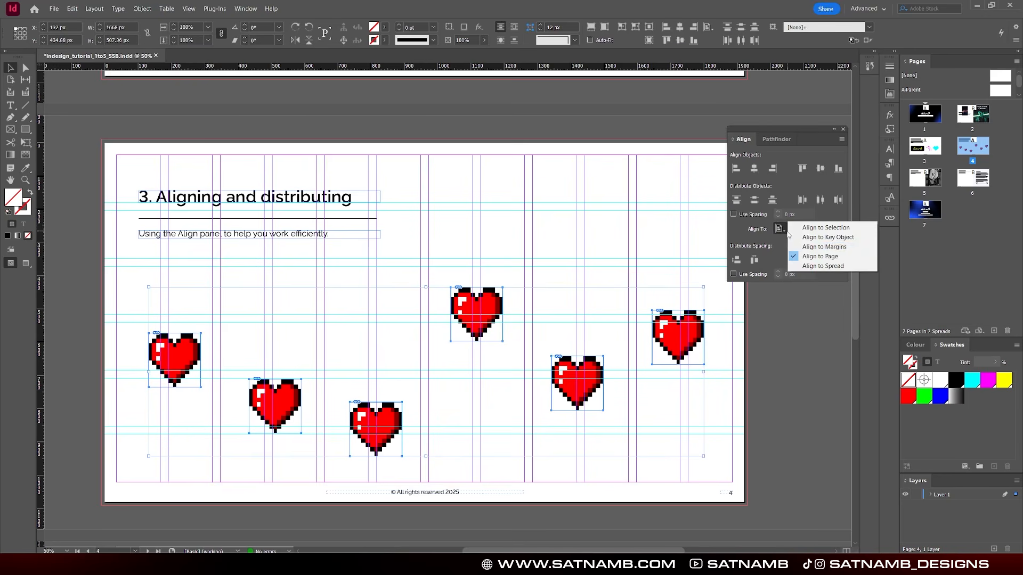
pyautogui.click(828, 237)
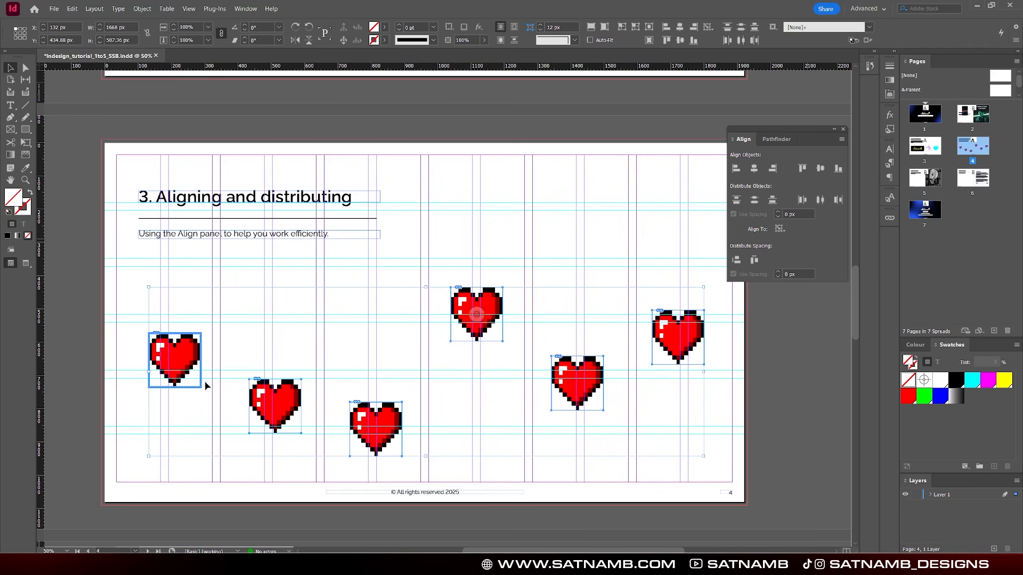
pyautogui.click(174, 360)
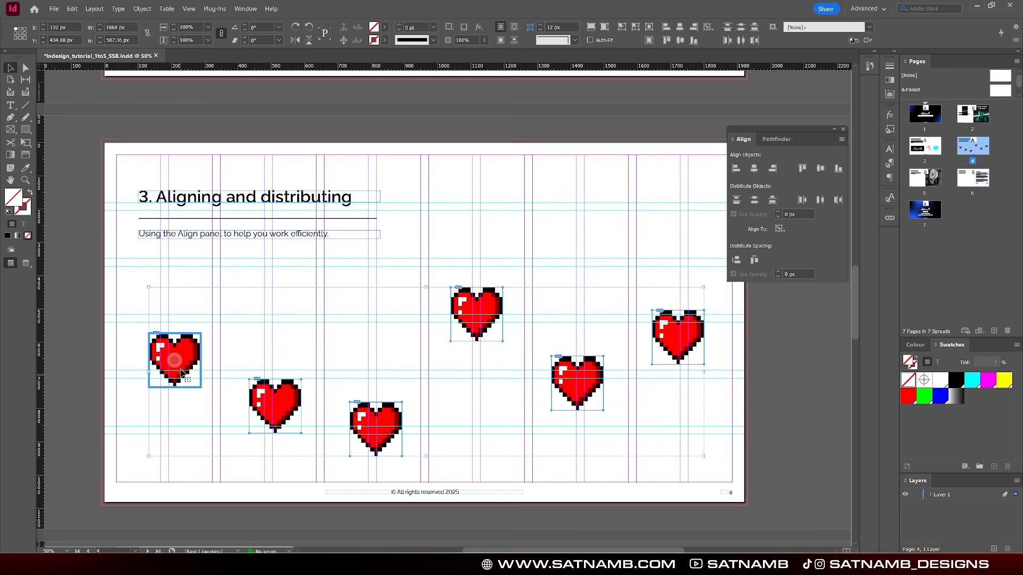
pyautogui.click(476, 314)
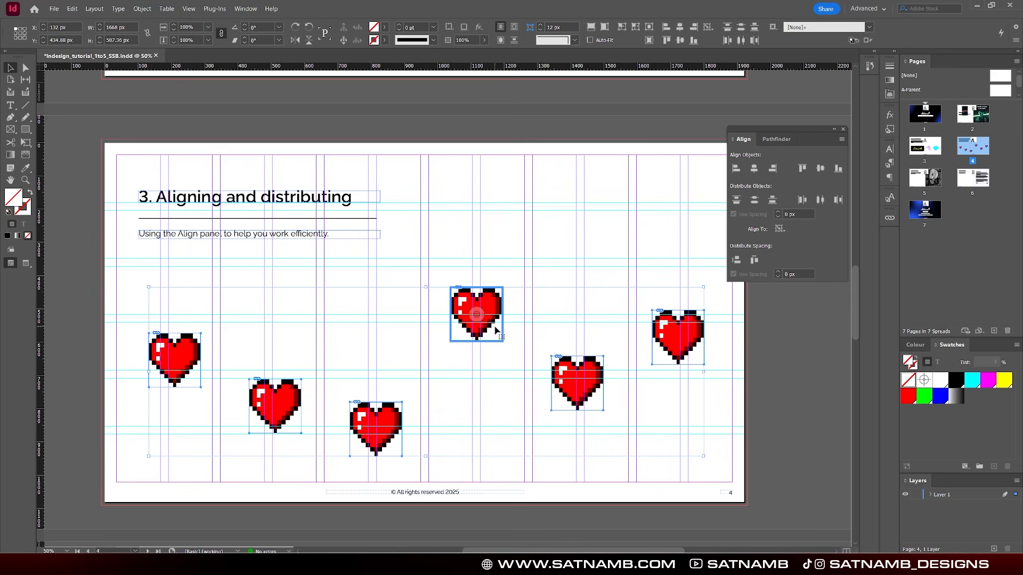
# Try aligning the hearts to the key heart by vertical centres and right edges and distributing their horizontal centres, undoing every change.
pyautogui.click(821, 170)
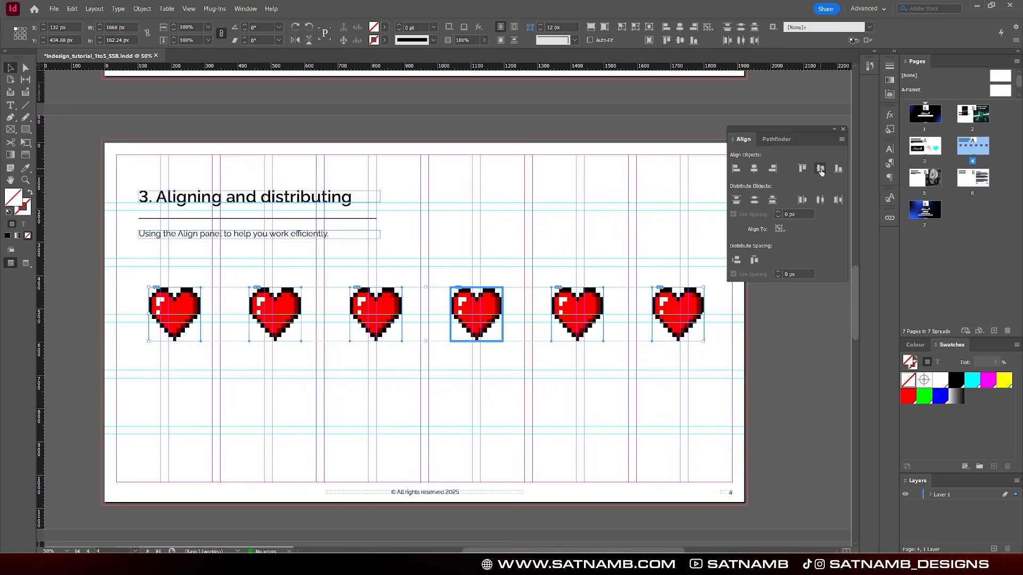
pyautogui.click(820, 200)
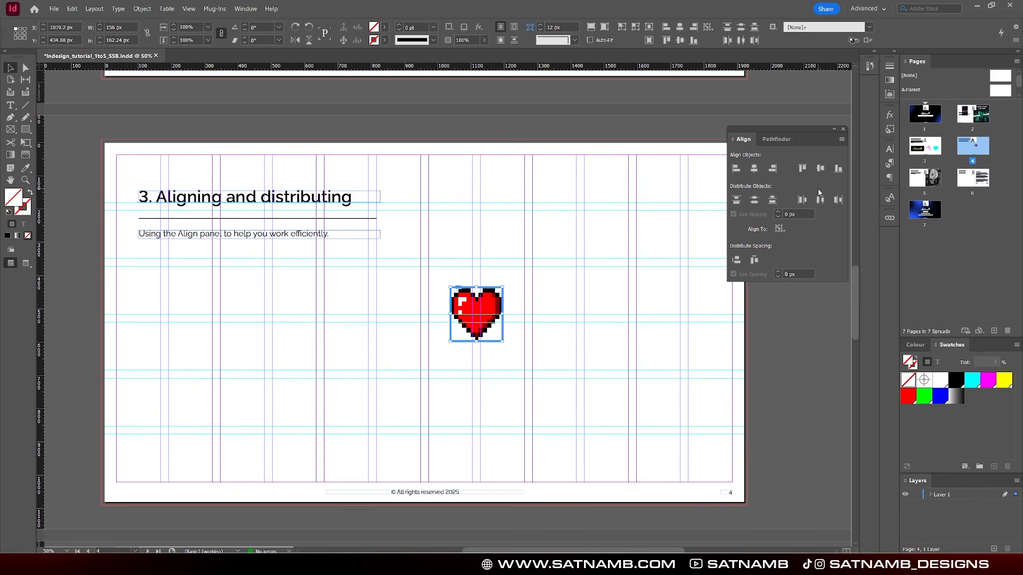
pyautogui.hotkey('ctrl', 'z')
pyautogui.hotkey('ctrl', 'z')
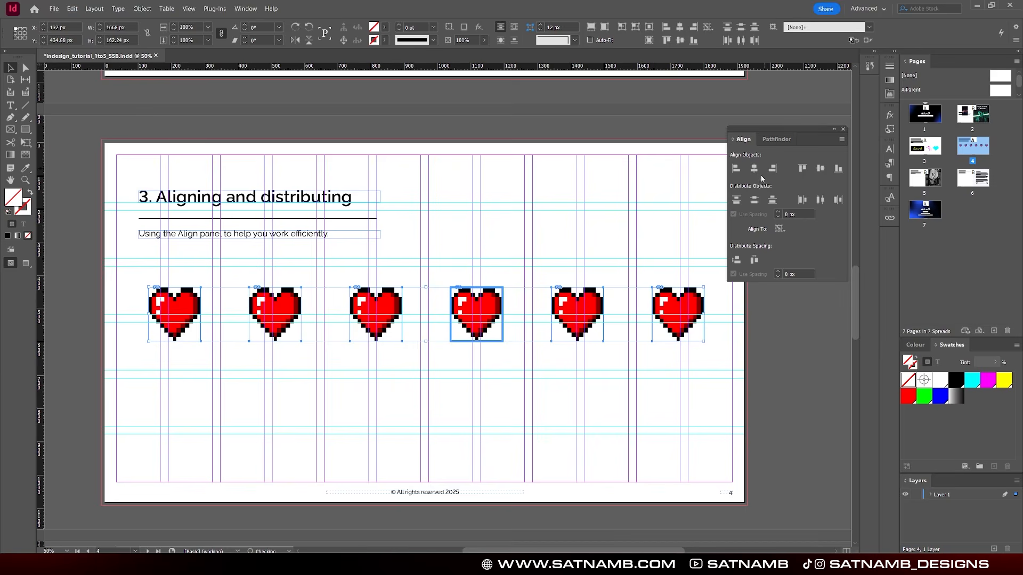
pyautogui.hotkey('ctrl', 'z')
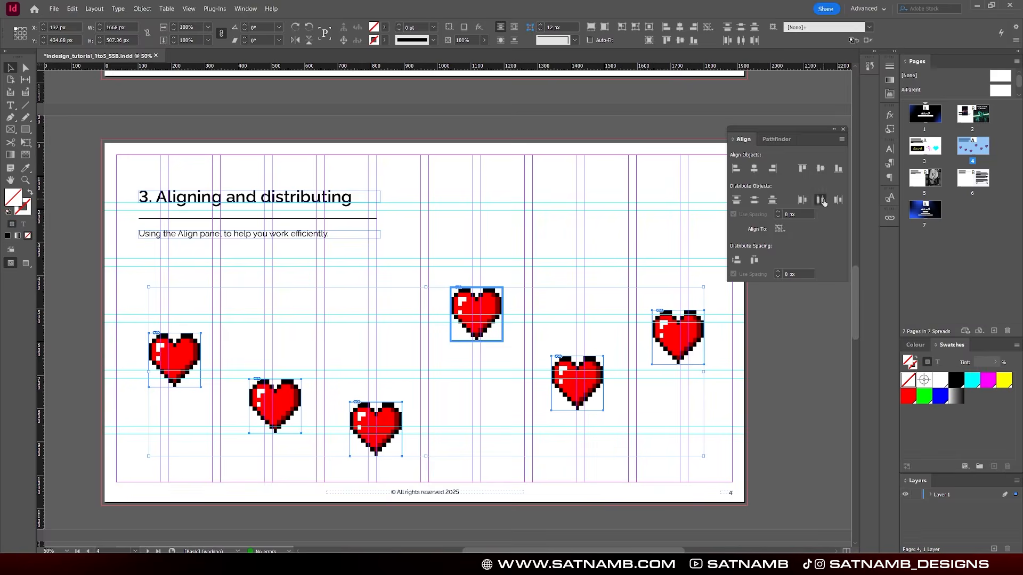
pyautogui.click(773, 169)
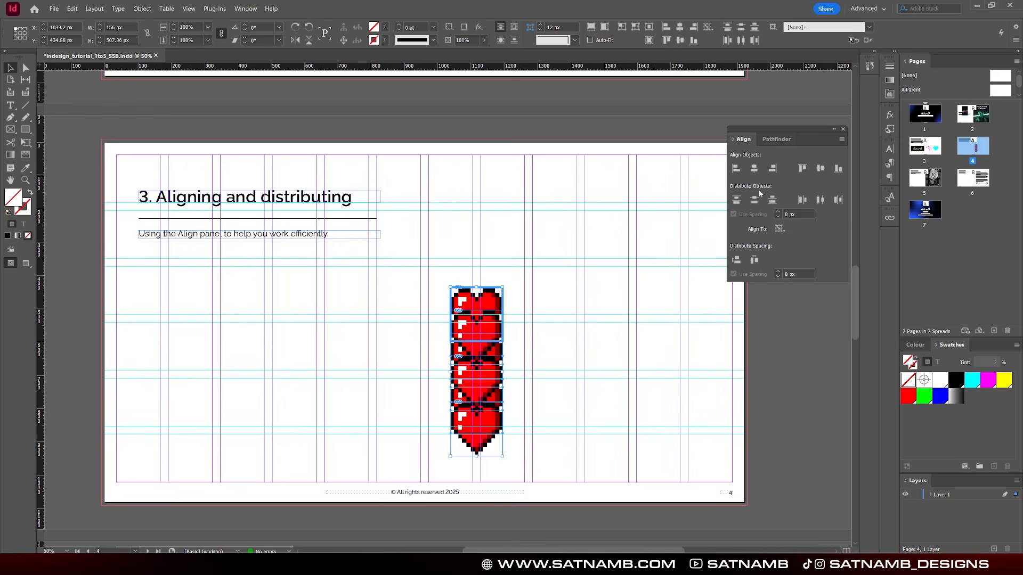
pyautogui.hotkey('ctrl', 'z')
# Draw a rectangle about 587 by 239 px beside the page heading and fill it with a 10% black tint without a stroke.
pyautogui.press('m')
pyautogui.moveTo(444, 174); pyautogui.dragTo(640, 254)
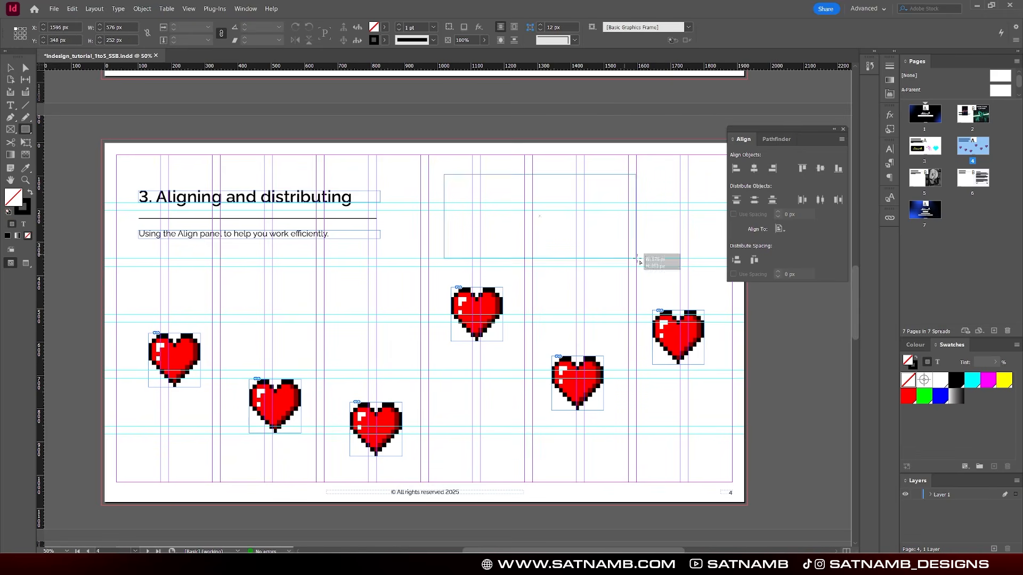
pyautogui.click(916, 358)
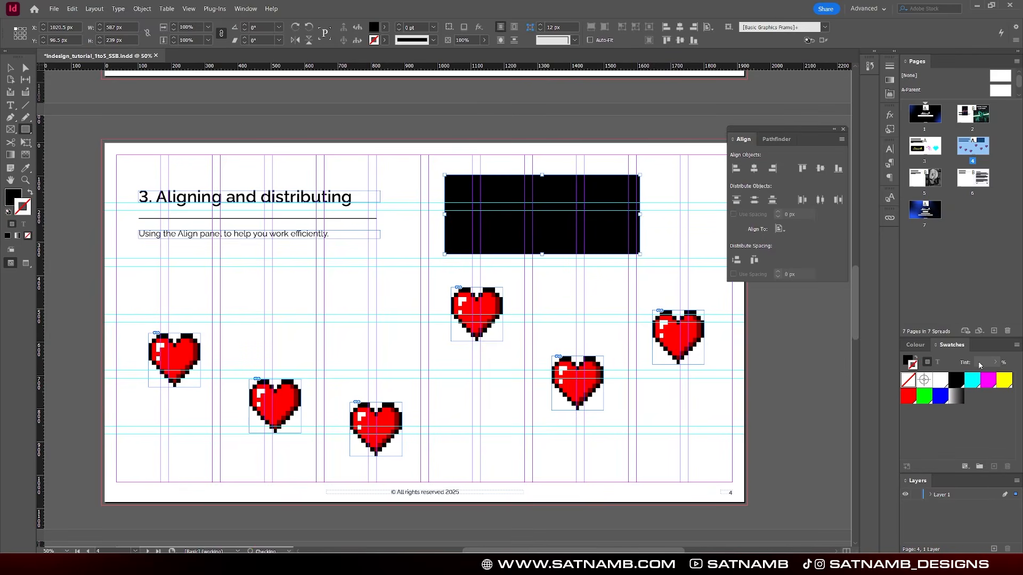
pyautogui.click(908, 360)
pyautogui.click(976, 362)
pyautogui.press('Return')
pyautogui.press('Return')
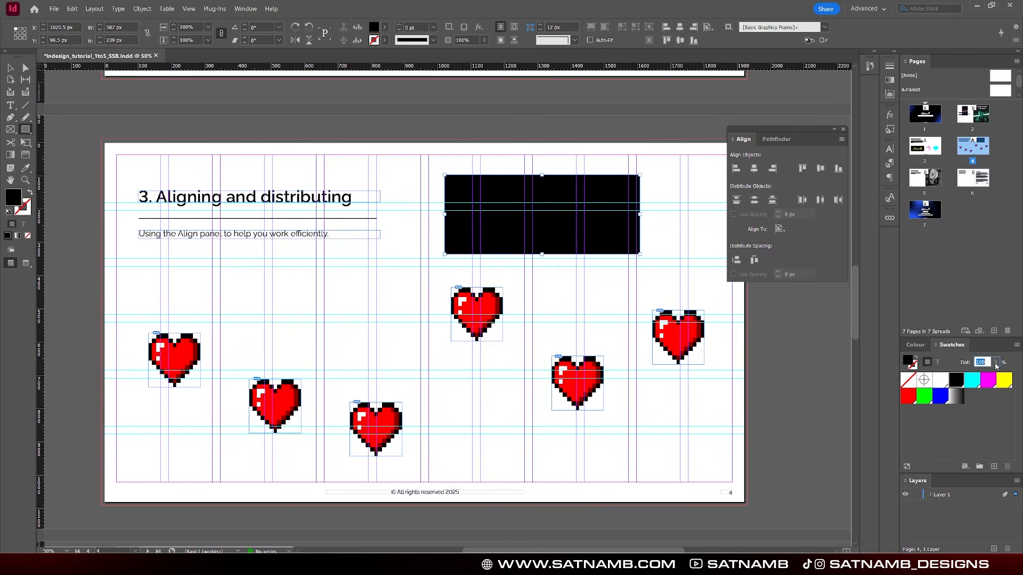
pyautogui.write('10')
pyautogui.press('Return')
# Add a text frame reading TEST below the grey rectangle, styled like the page heading and fitted to its text.
pyautogui.press('t')
pyautogui.moveTo(508, 263); pyautogui.dragTo(617, 318)
pyautogui.write('TEST')
pyautogui.hotkey('ctrl', 'a')
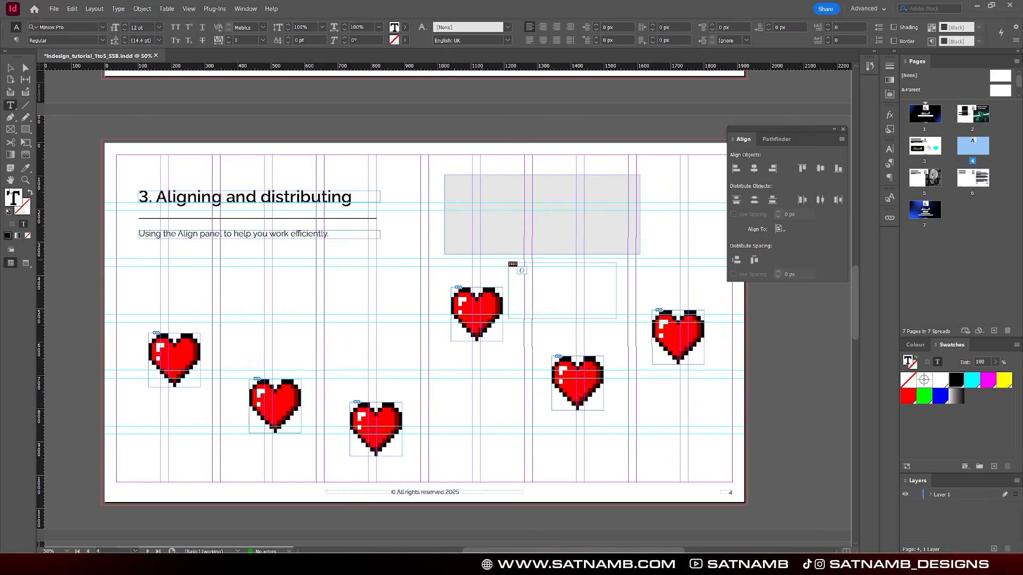
pyautogui.click(26, 168)
pyautogui.click(176, 196)
pyautogui.click(11, 68)
pyautogui.click(554, 287)
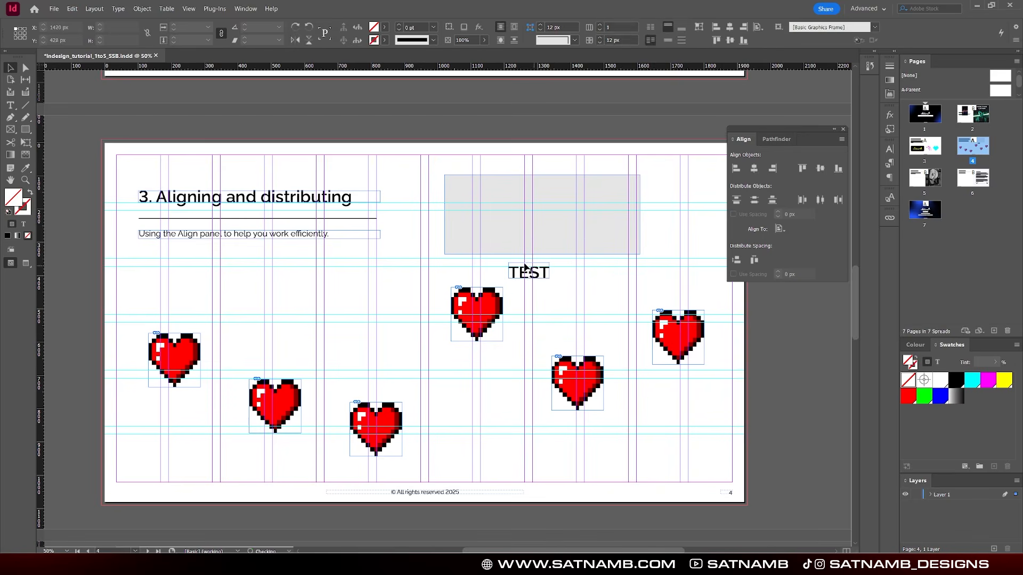
pyautogui.hotkey('ctrl', 'alt', 'c')
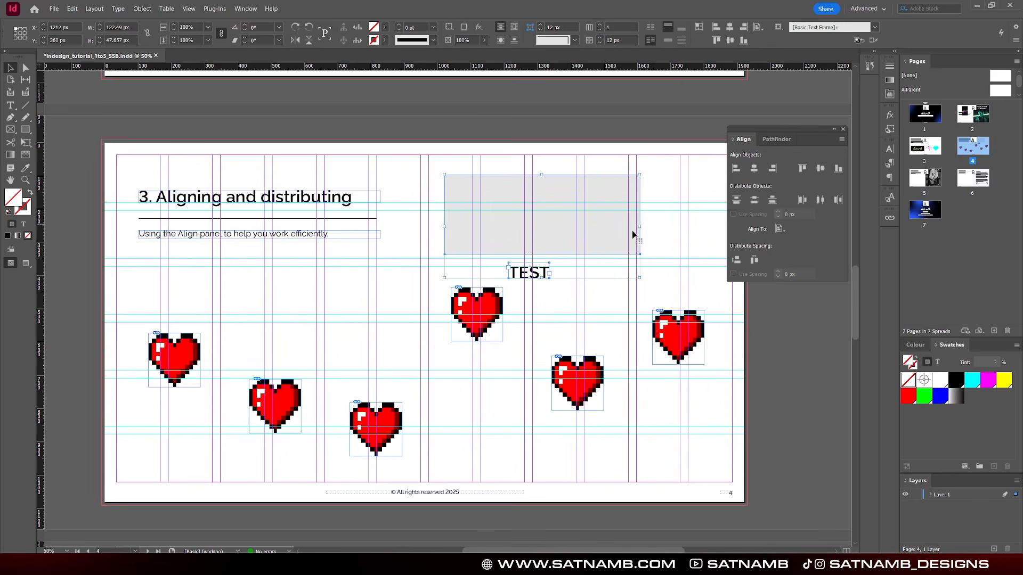
# Centre the TEST text vertically and horizontally on the grey rectangle, using the rectangle as the key object.
pyautogui.keyDown('shift'); pyautogui.click(633, 233); pyautogui.keyUp('shift')
pyautogui.click(779, 229)
pyautogui.click(827, 241)
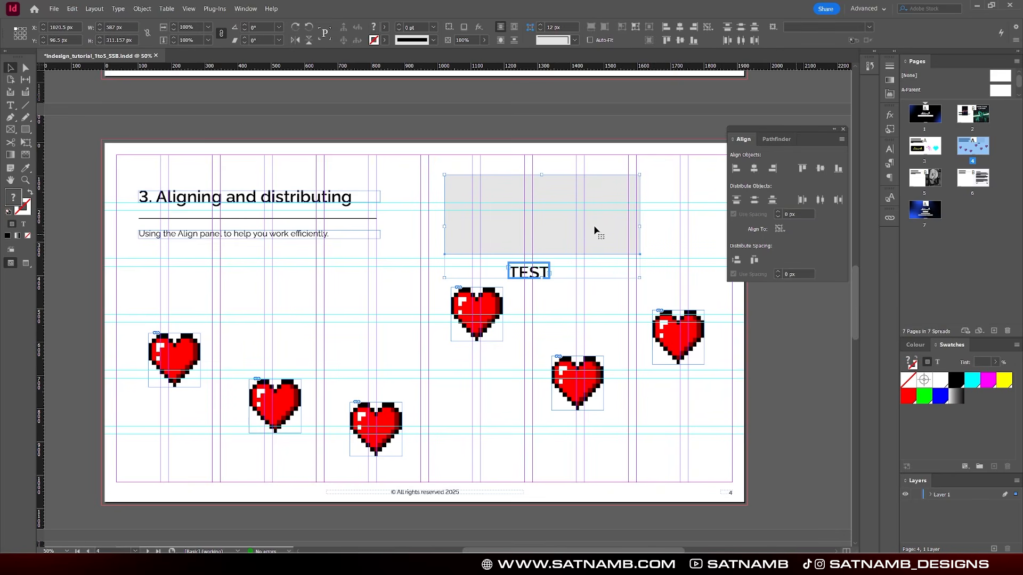
pyautogui.click(594, 229)
pyautogui.click(820, 170)
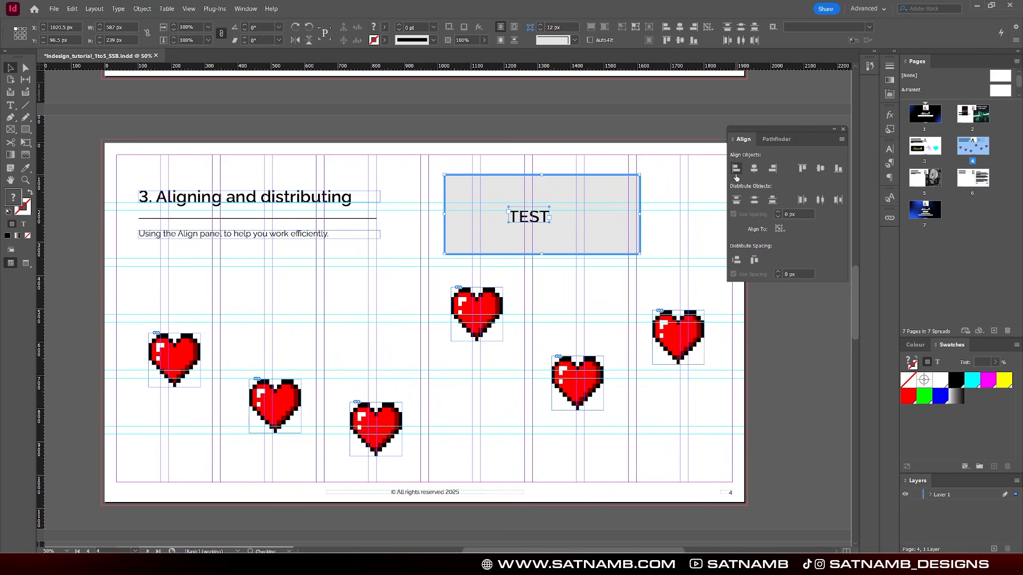
pyautogui.click(754, 169)
pyautogui.click(599, 282)
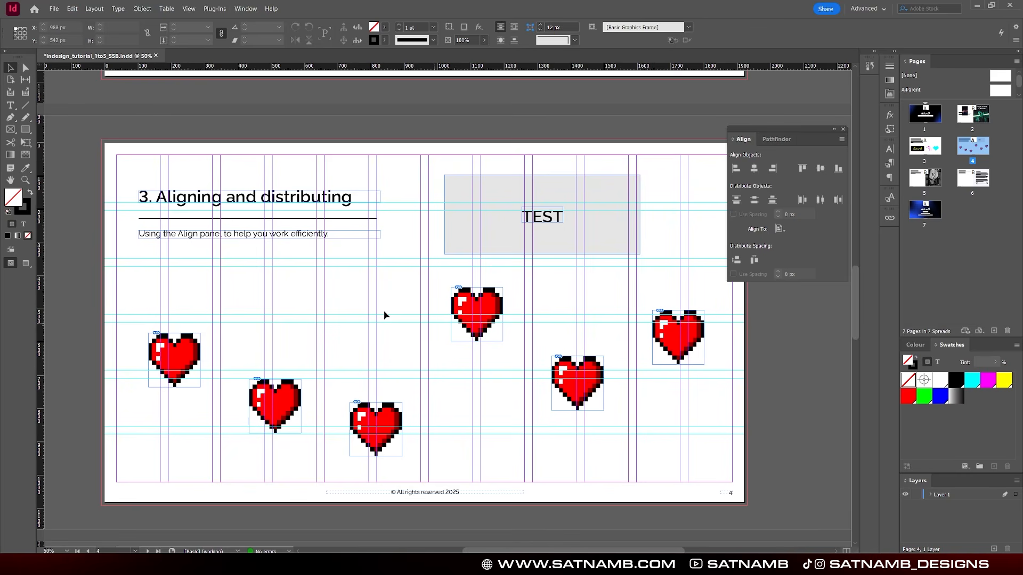
# Enable Use Spacing under Distribute Spacing for the six hearts, and enlarge the fourth heart to about 297 px high.
pyautogui.moveTo(123, 280); pyautogui.dragTo(741, 464)
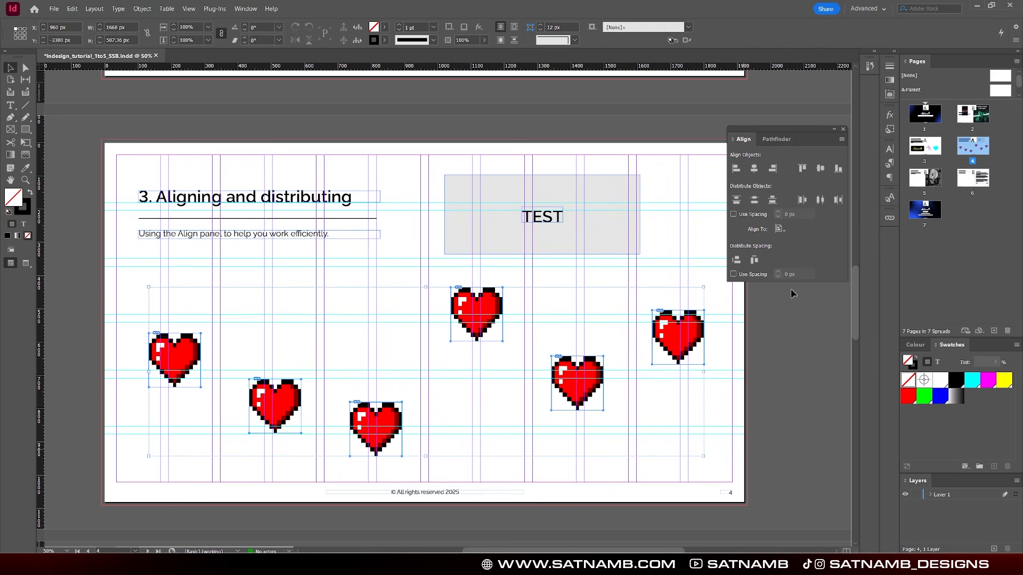
pyautogui.click(752, 275)
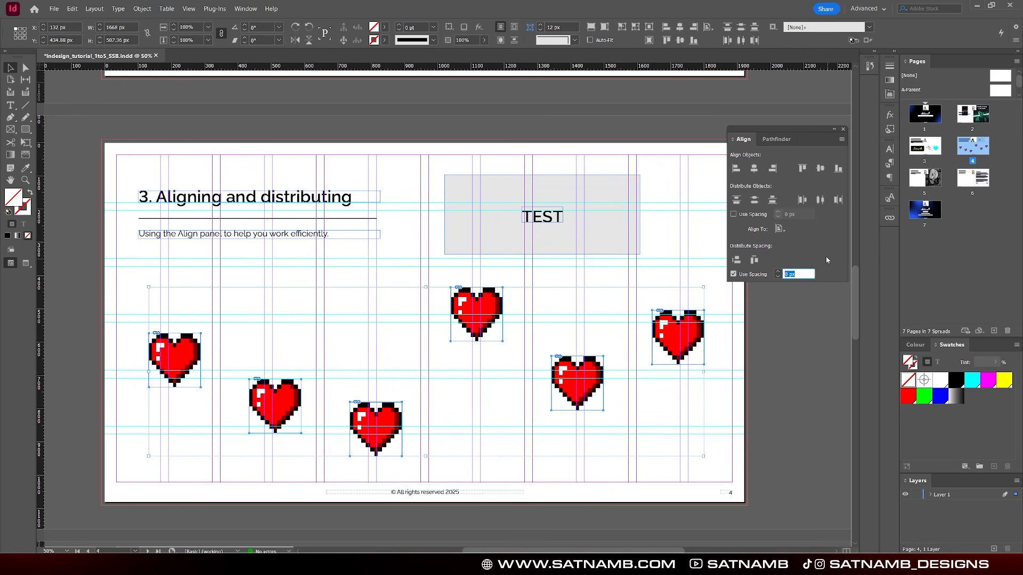
pyautogui.click(551, 414)
pyautogui.moveTo(426, 262); pyautogui.dragTo(517, 360)
pyautogui.click(507, 415)
pyautogui.rightClick(484, 321)
pyautogui.click(505, 343)
# Align all six hearts to the page by vertical centres and distribute their horizontal space with 50 px spacing.
pyautogui.moveTo(149, 463); pyautogui.dragTo(733, 299)
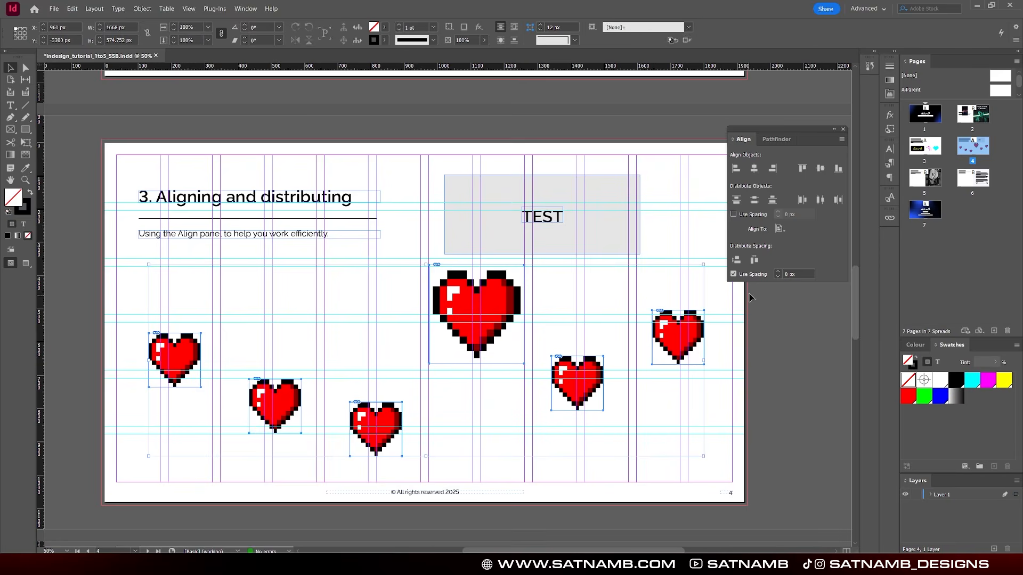
pyautogui.click(820, 169)
pyautogui.click(797, 273)
pyautogui.doubleClick(797, 272)
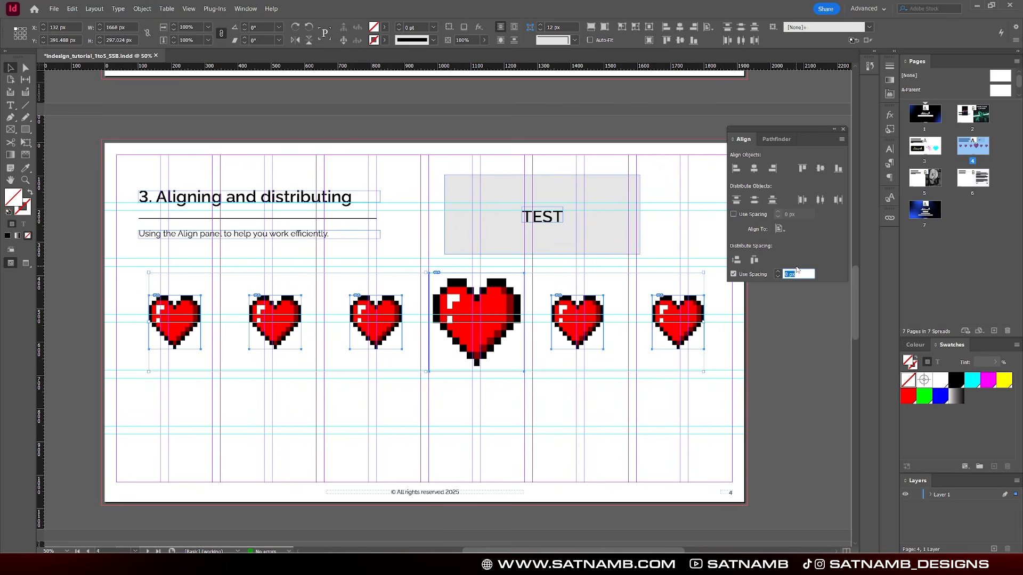
pyautogui.write('33')
pyautogui.doubleClick(797, 272)
pyautogui.write('50')
pyautogui.click(754, 259)
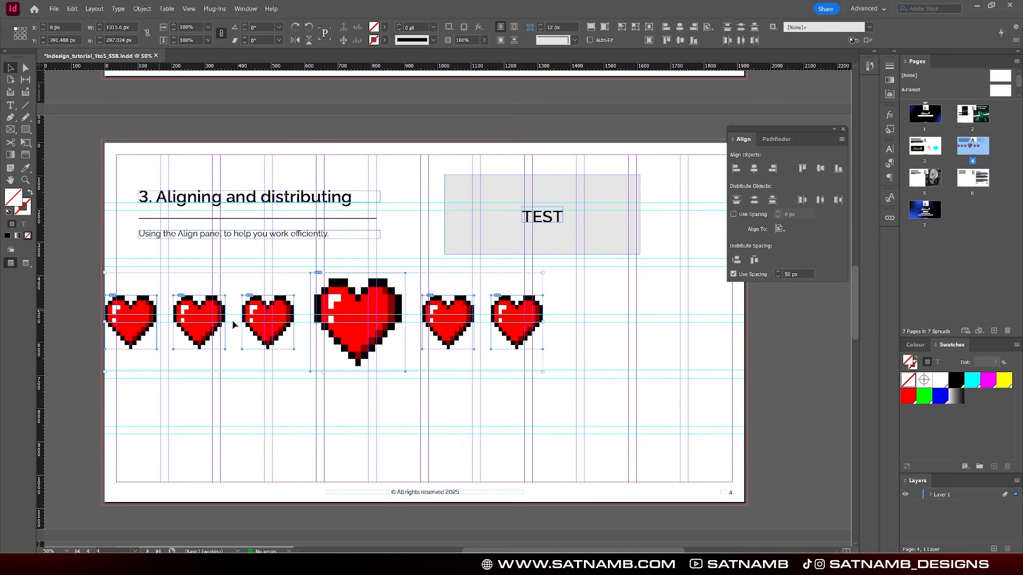
# Set the alignment reference to Selection, distribute the six hearts' horizontal space with 50 px spacing, and deselect them.
pyautogui.click(780, 229)
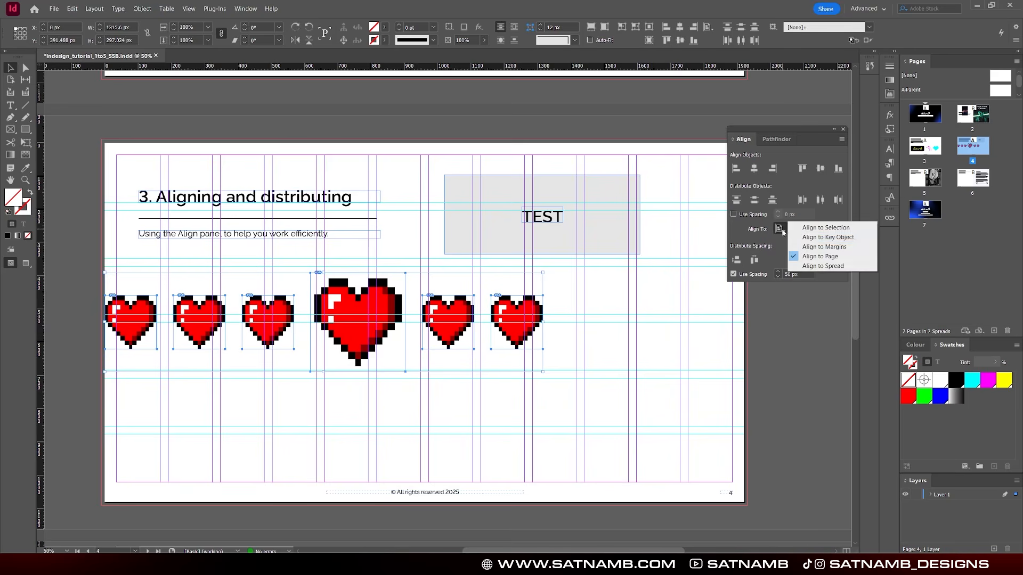
pyautogui.click(820, 227)
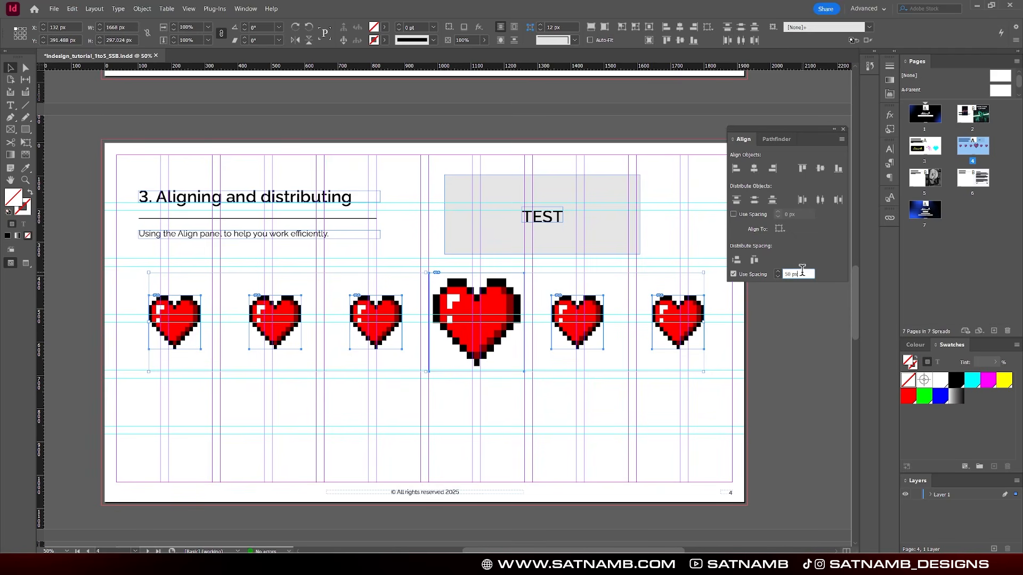
pyautogui.click(755, 260)
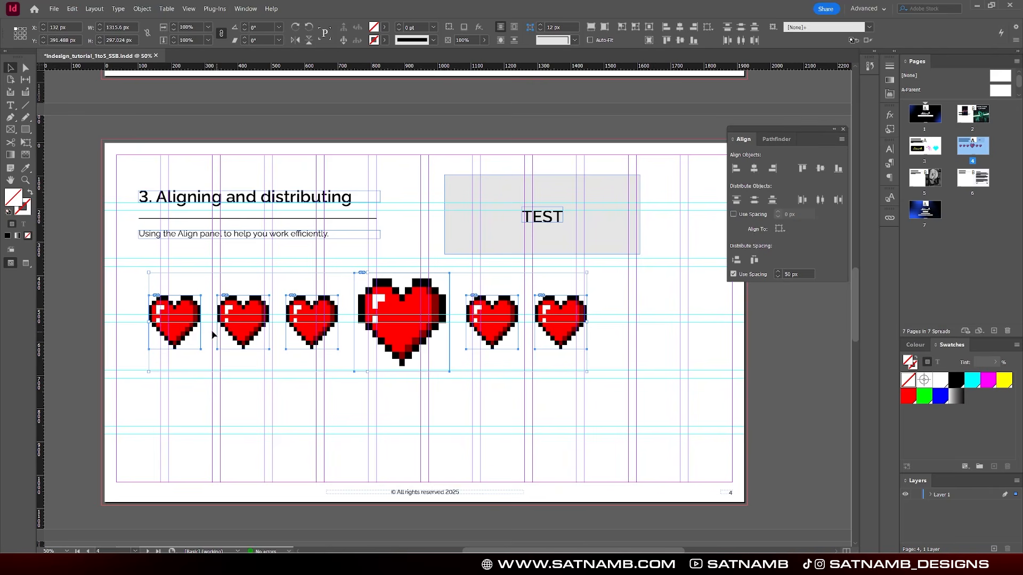
pyautogui.click(552, 427)
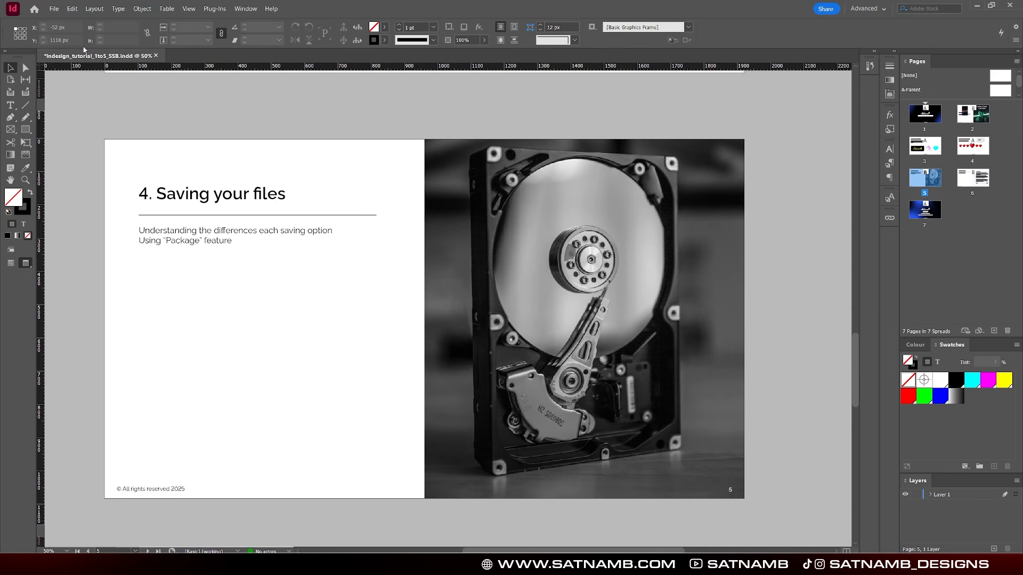
# Review the available save commands and the Save a Copy dialog's file name and format options without saving.
pyautogui.click(54, 9)
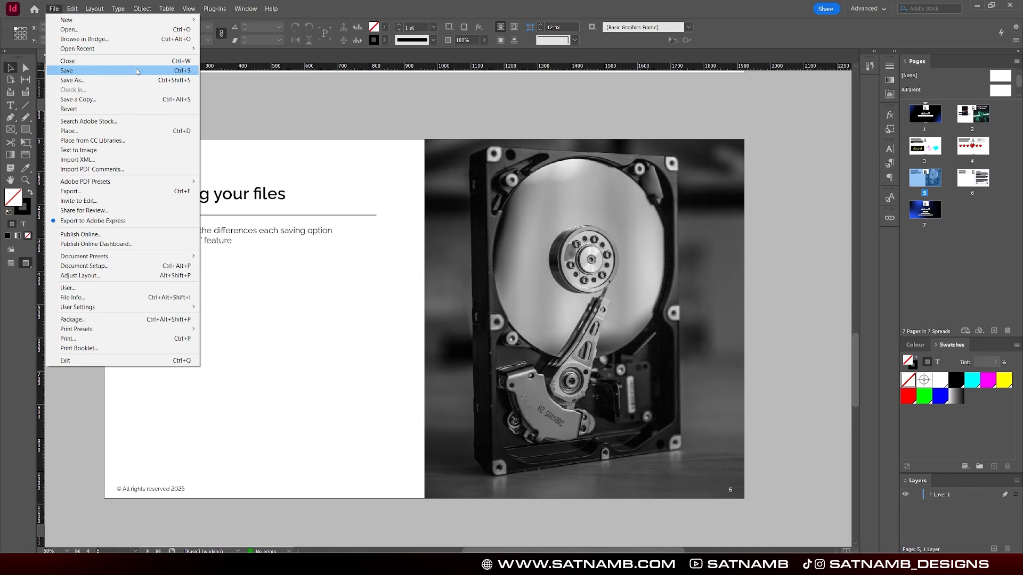
pyautogui.click(128, 99)
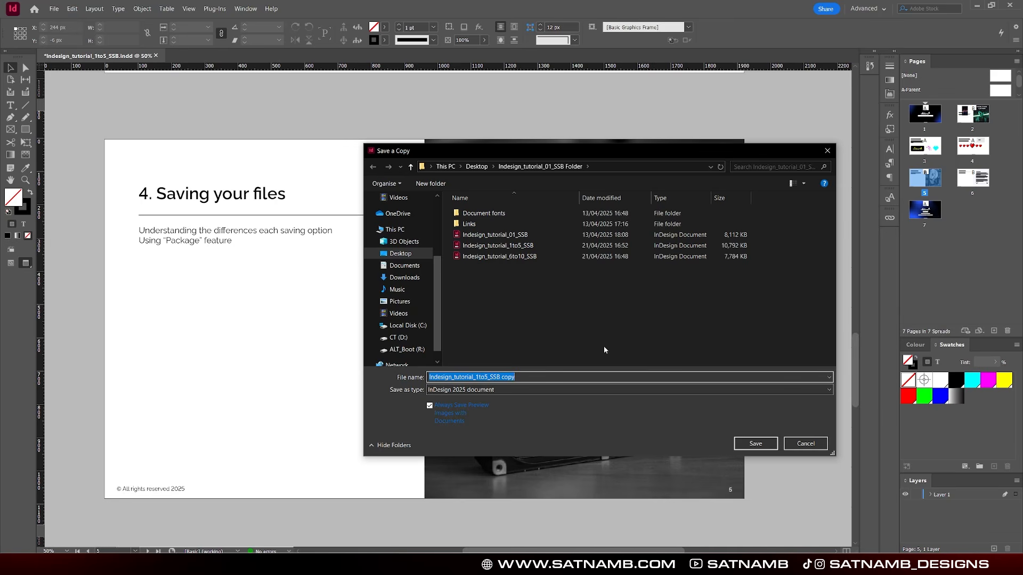
pyautogui.click(792, 444)
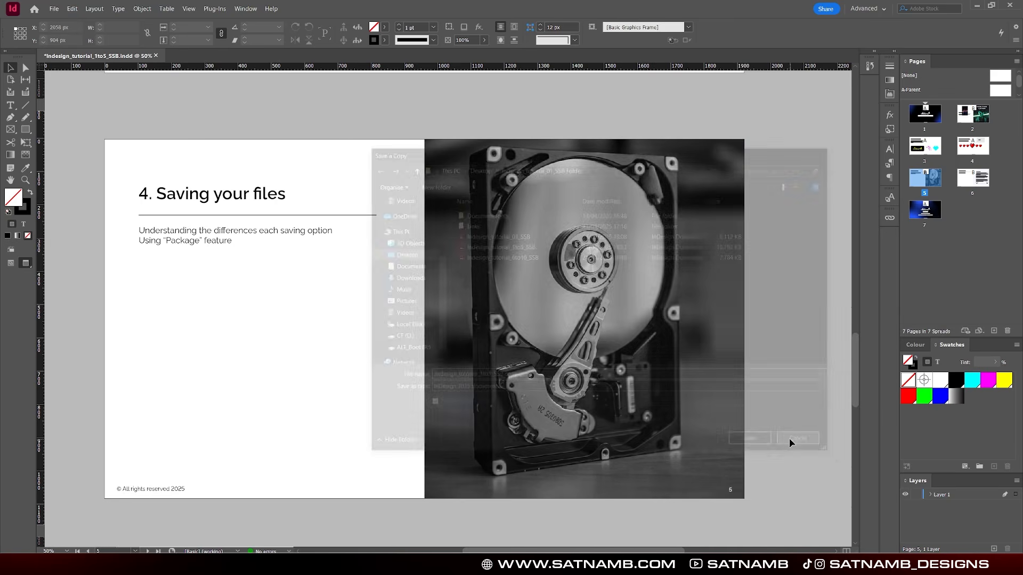
pyautogui.click(53, 9)
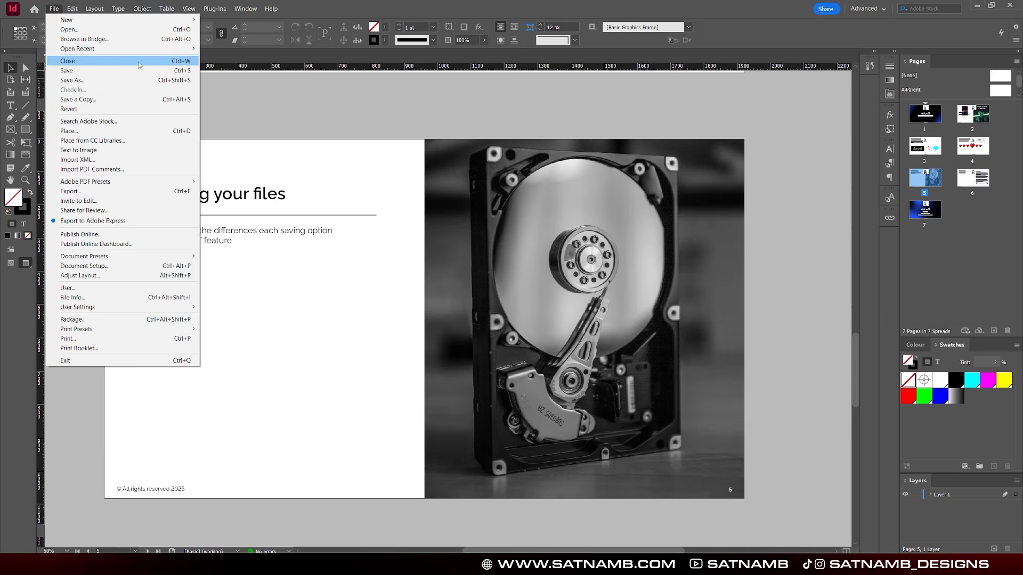
pyautogui.moveTo(100, 50)
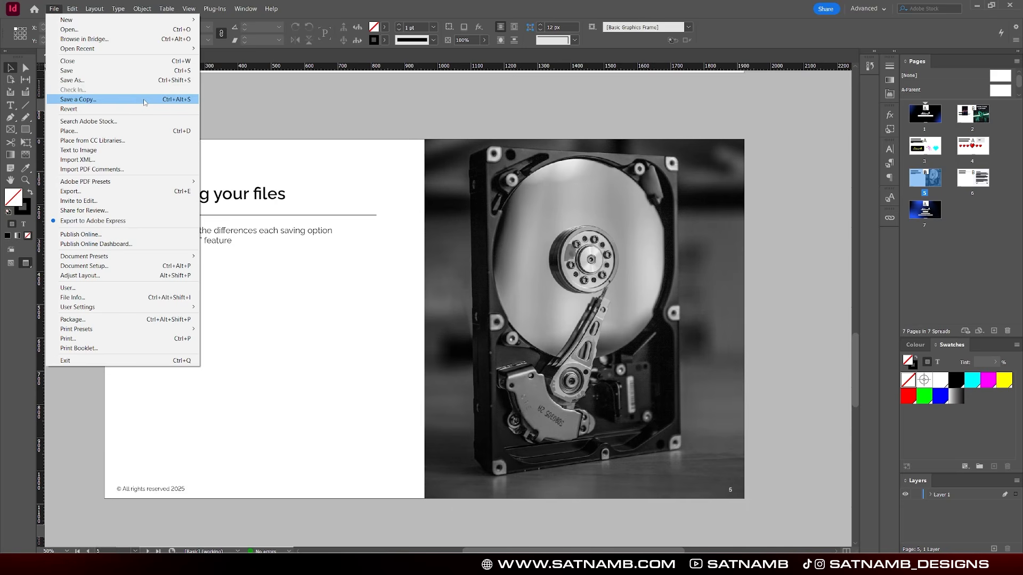
pyautogui.click(259, 118)
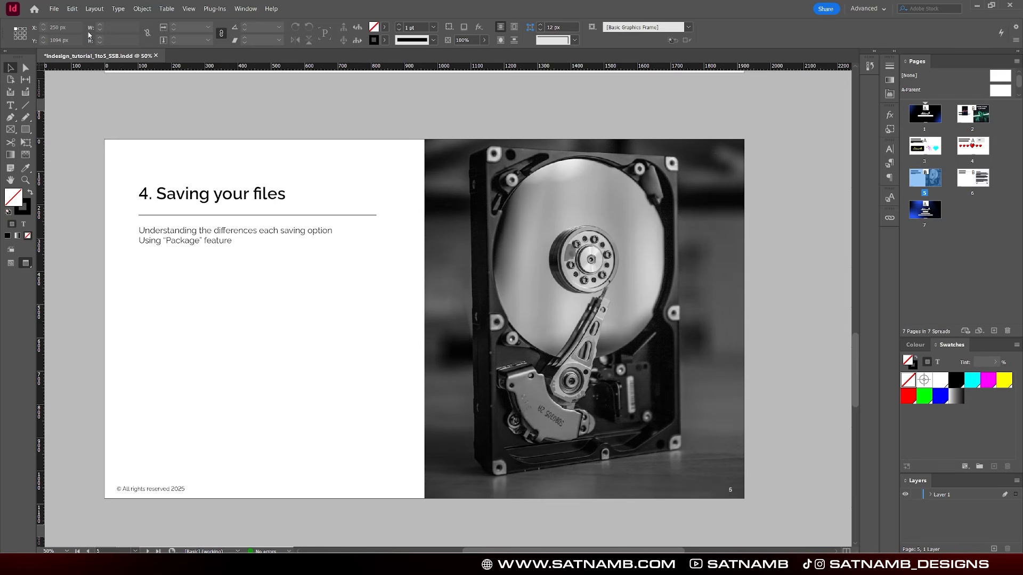
# Review the File Handling preferences for document recovery, saving previews and links.
pyautogui.click(73, 9)
pyautogui.moveTo(116, 365)
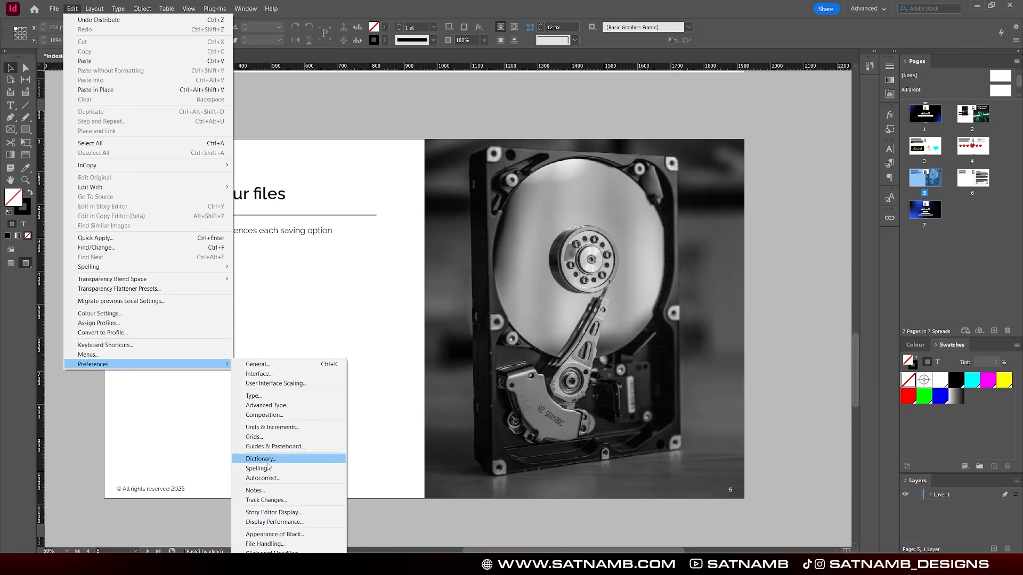
pyautogui.click(308, 544)
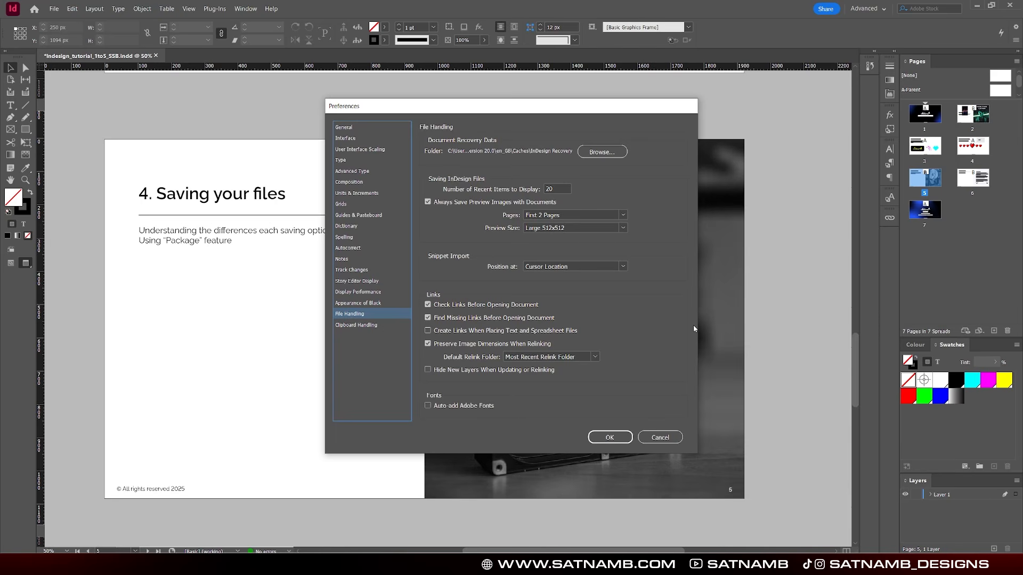
pyautogui.click(609, 437)
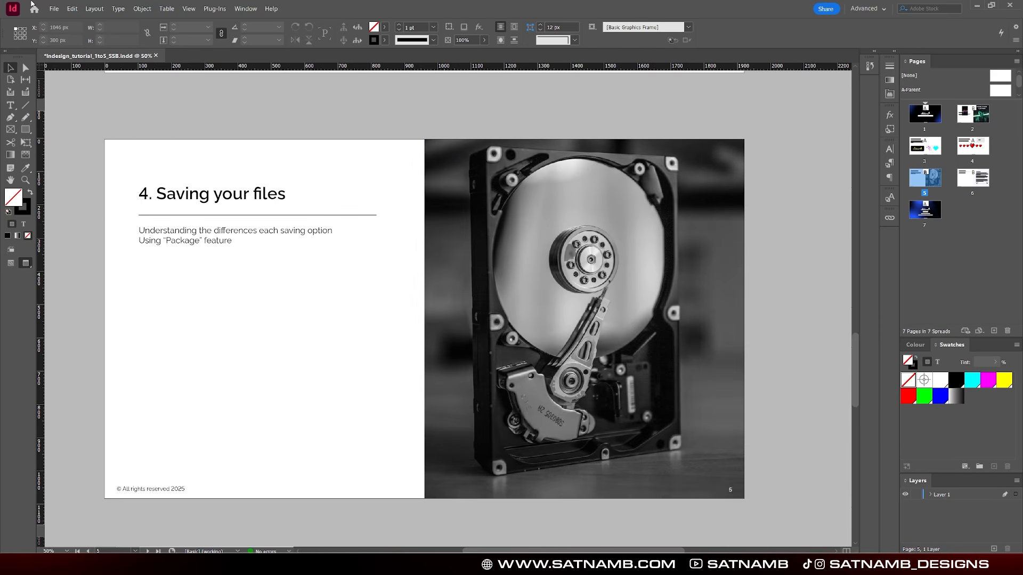
# Review the Package summary of fonts, links and inks, and leave without packaging the document.
pyautogui.click(54, 8)
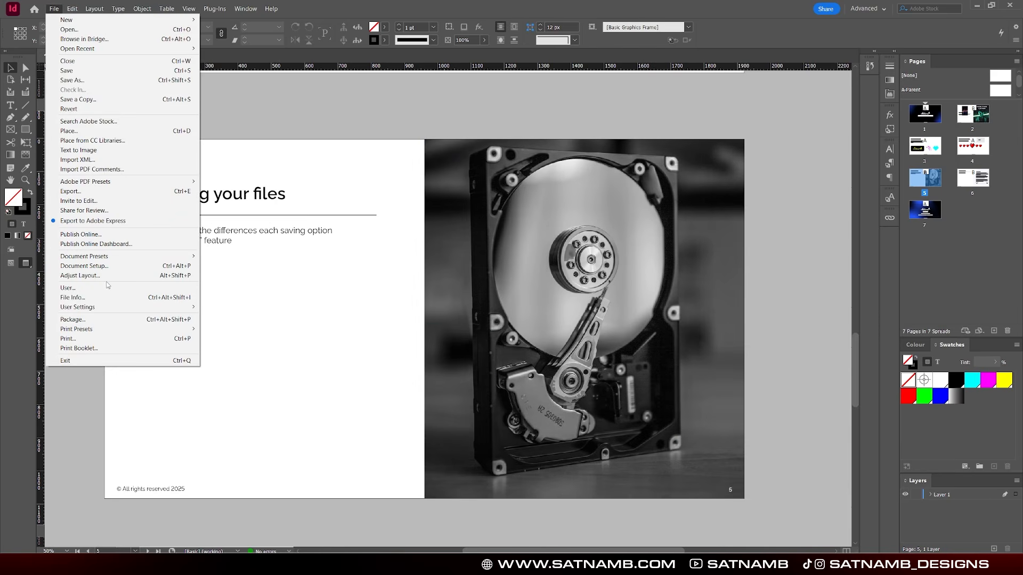
pyautogui.click(122, 319)
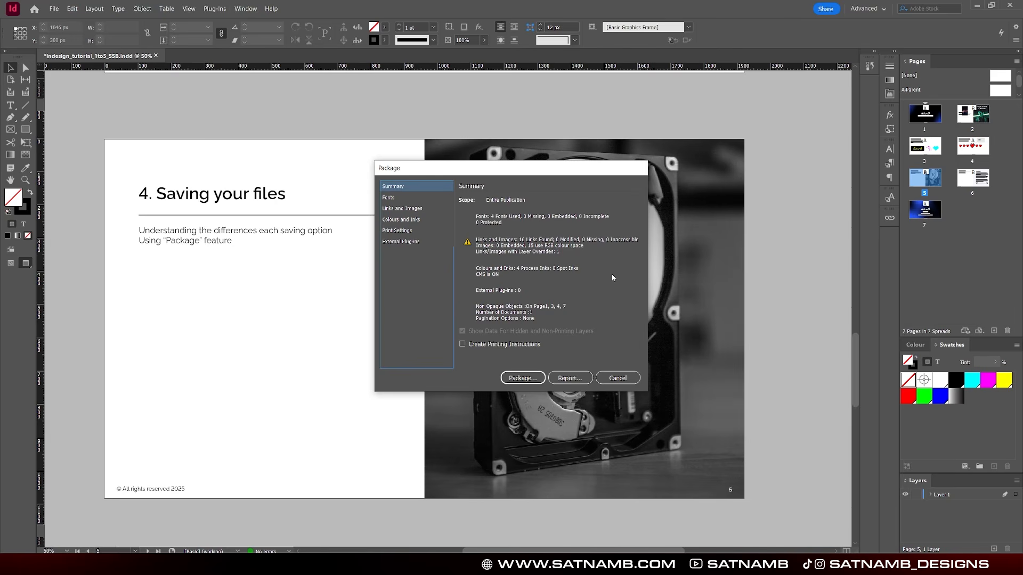
pyautogui.click(617, 377)
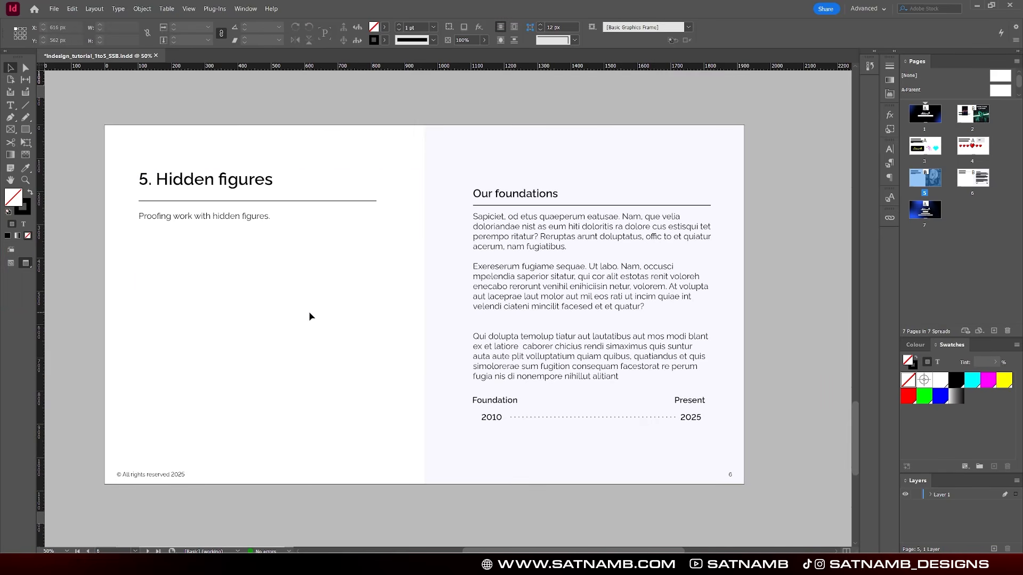
# Return page 6 to Normal screen mode and show hidden characters in the text.
pyautogui.click(395, 154)
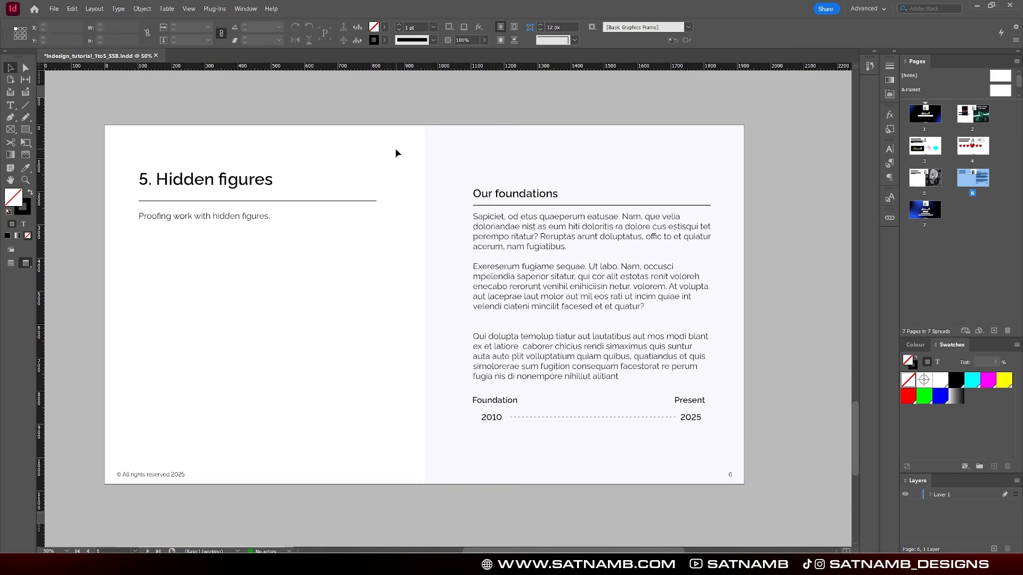
pyautogui.press('w')
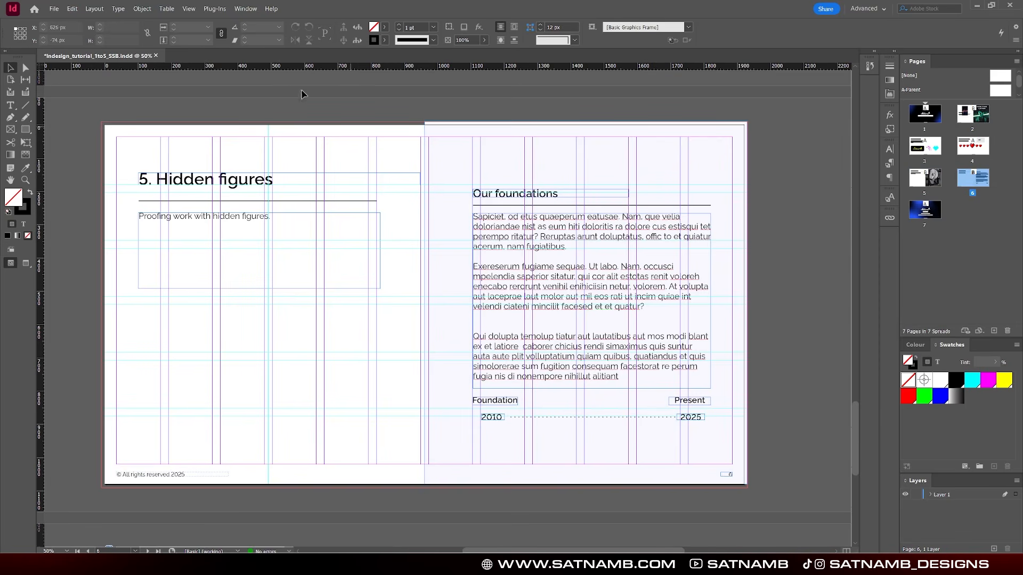
pyautogui.click(118, 9)
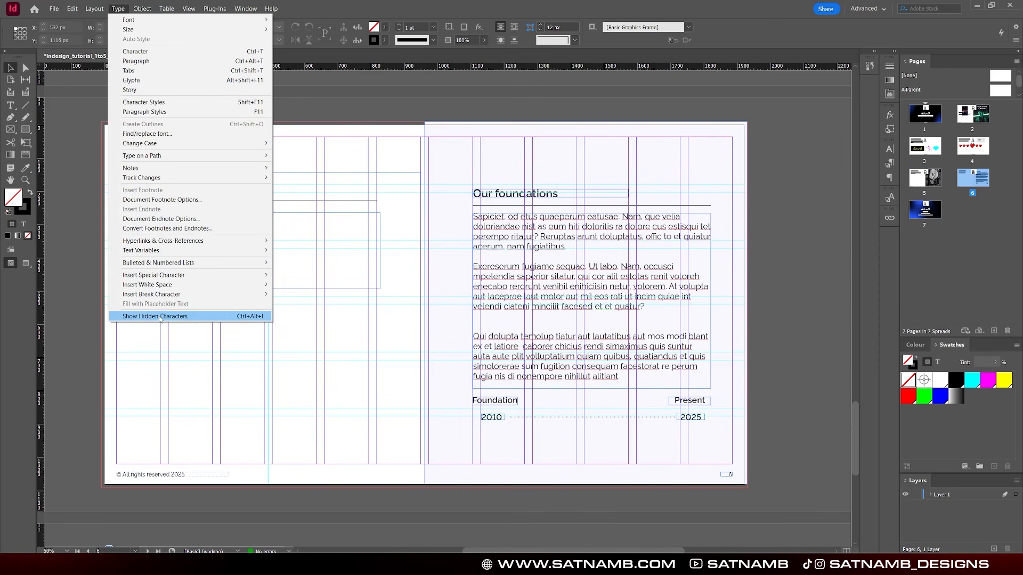
pyautogui.click(186, 317)
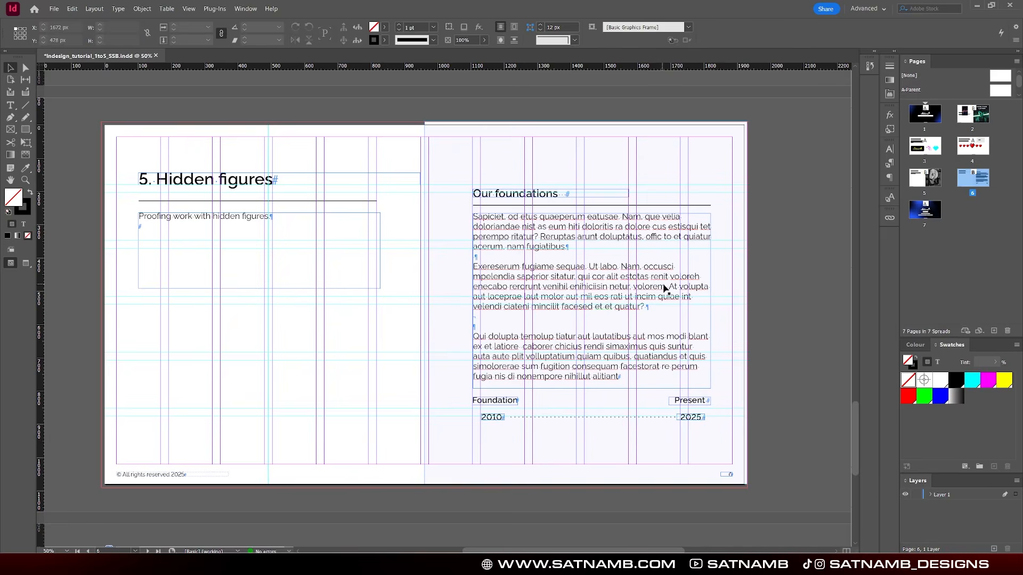
# Highlight the hidden characters after "Present" and on the first empty line below the second body paragraph for inspection.
pyautogui.scroll(1, 663, 321)
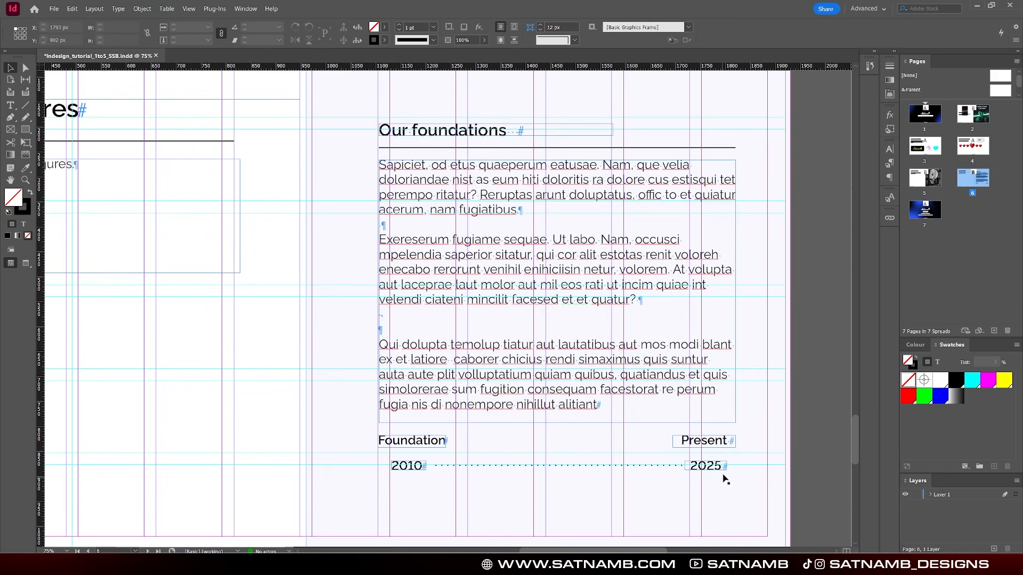
pyautogui.scroll(4, 740, 454)
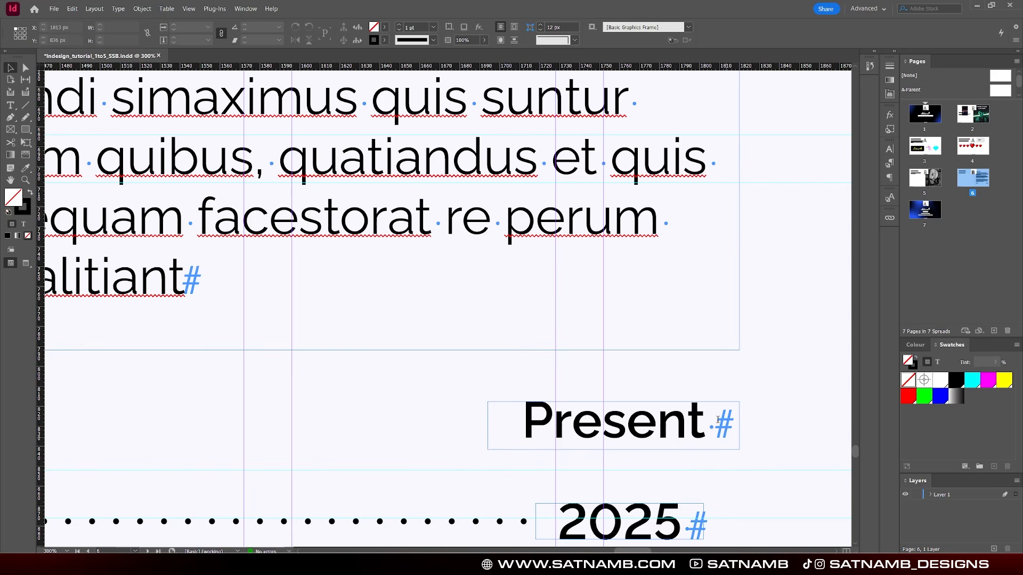
pyautogui.doubleClick(716, 421)
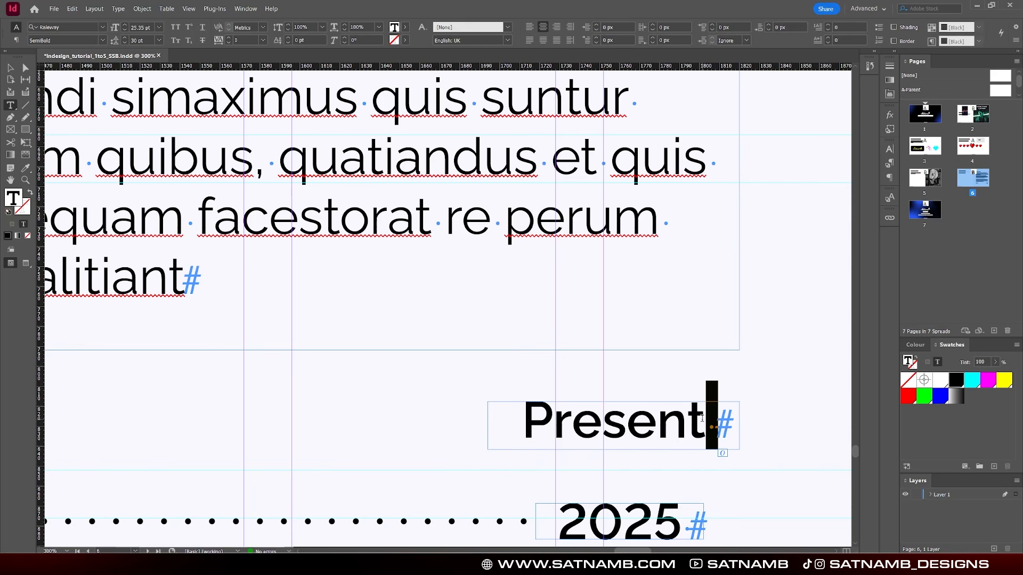
pyautogui.scroll(-2, 678, 418)
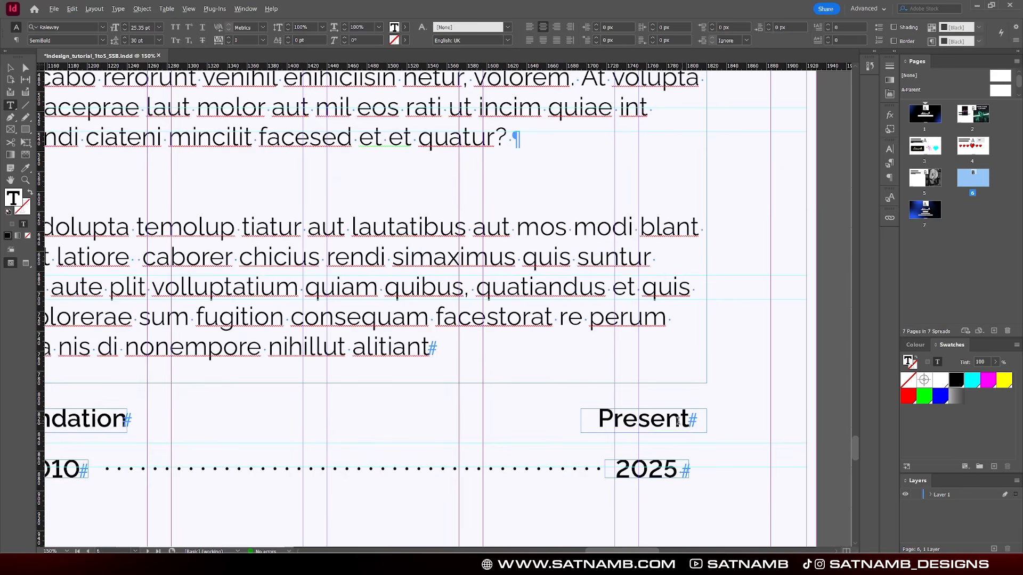
pyautogui.hscroll(-5, 678, 421)
pyautogui.scroll(2, 628, 411)
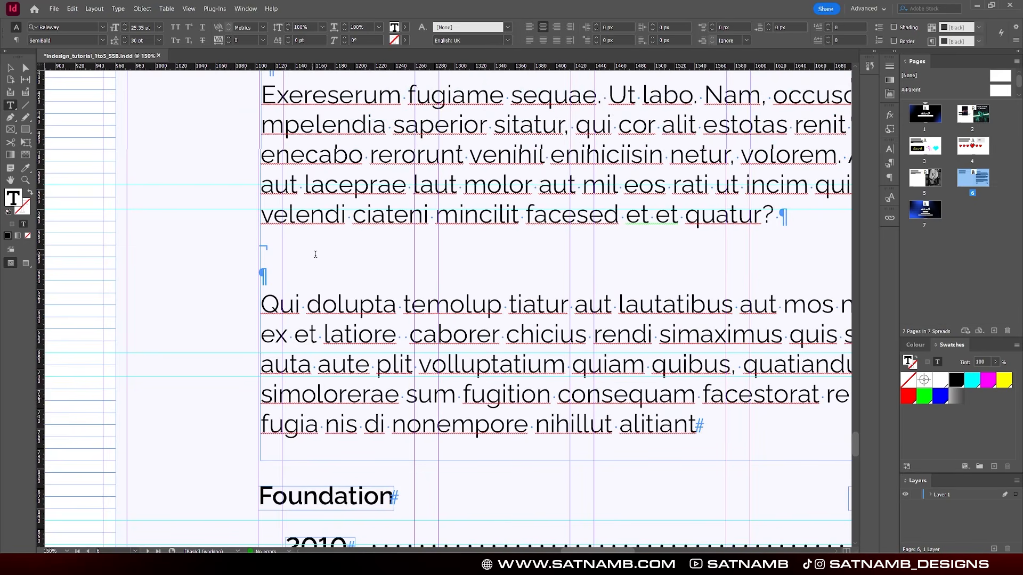
pyautogui.doubleClick(274, 246)
pyautogui.scroll(-1, 373, 246)
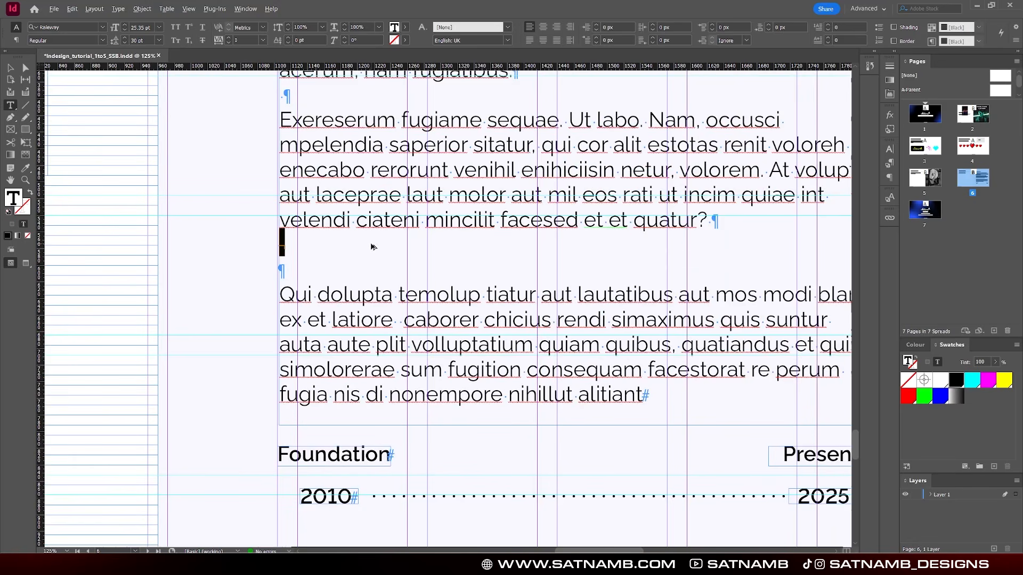
# Inspect the hidden characters ending the first two body paragraphs, on the blank line between them, and after the "Our foundations" heading.
pyautogui.scroll(2, 687, 247)
pyautogui.moveTo(724, 339); pyautogui.dragTo(712, 337)
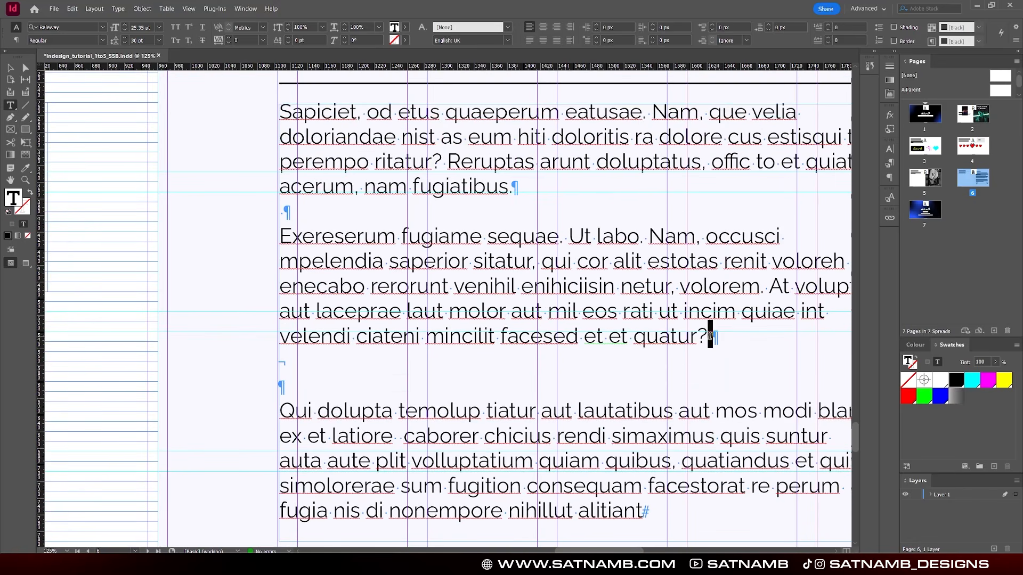
pyautogui.moveTo(510, 186); pyautogui.dragTo(524, 188)
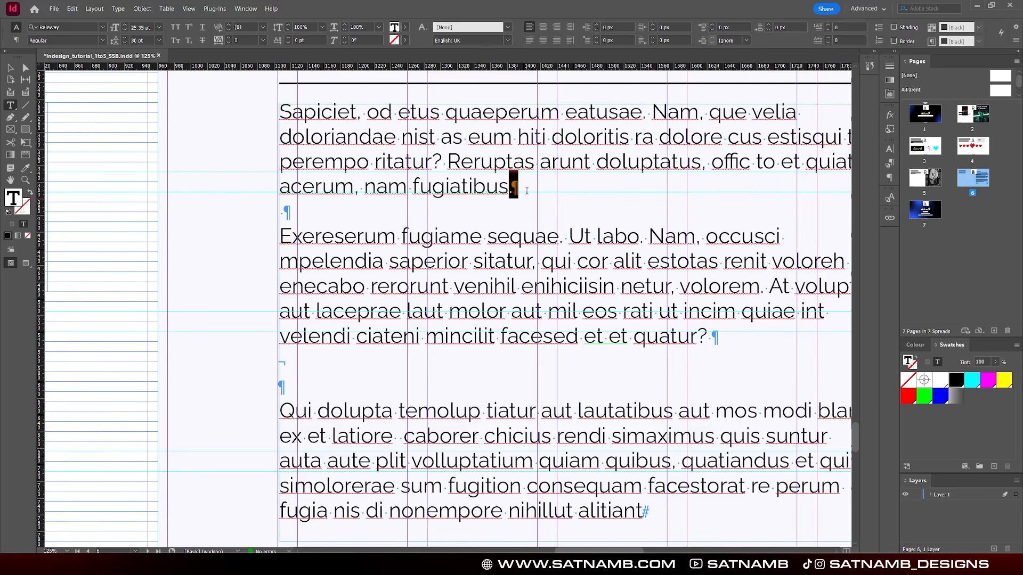
pyautogui.moveTo(285, 214); pyautogui.dragTo(265, 213)
pyautogui.hscroll(2, 507, 228)
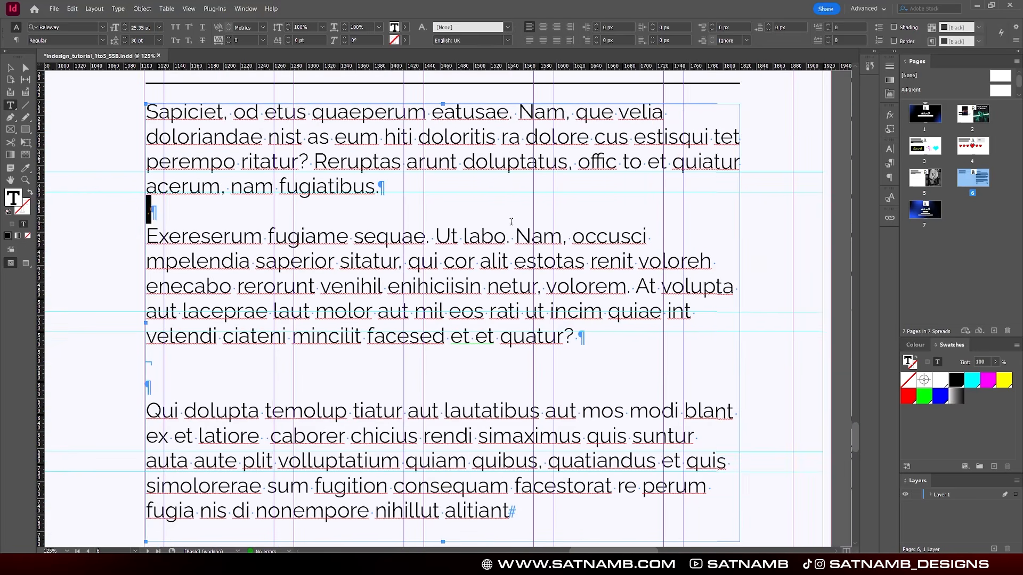
pyautogui.scroll(3, 376, 198)
pyautogui.moveTo(357, 206); pyautogui.dragTo(379, 208)
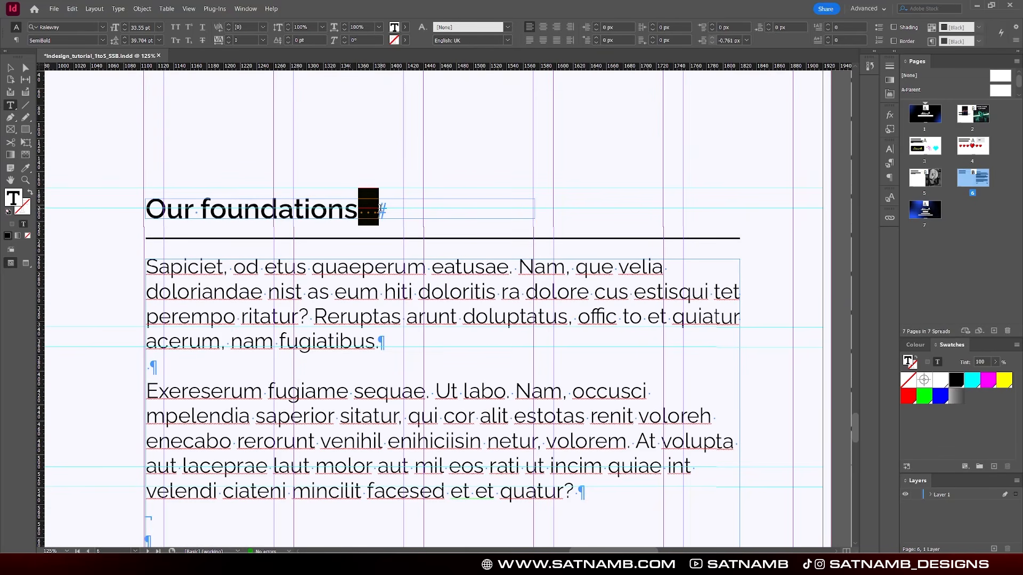
pyautogui.press('Escape')
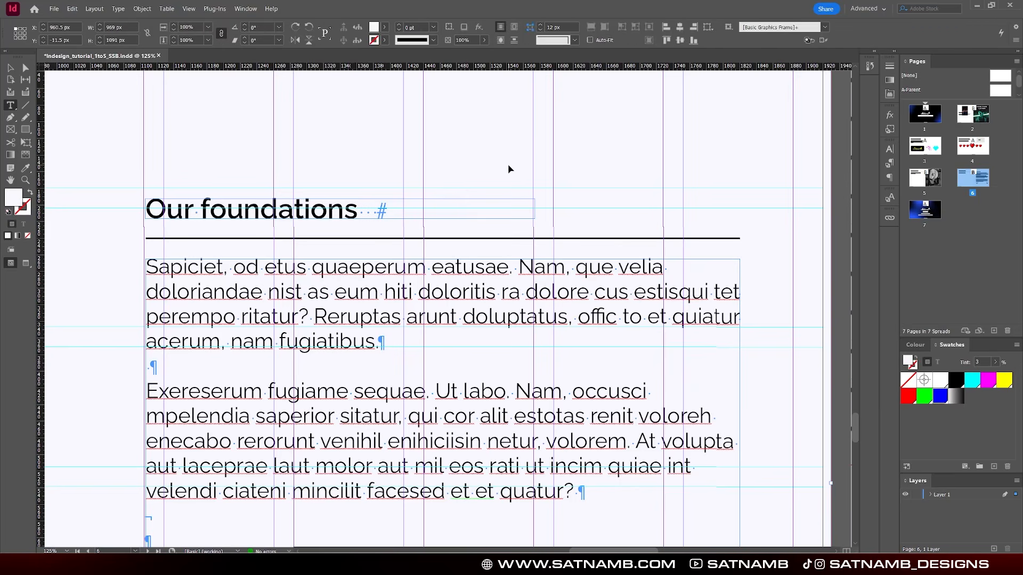
# Toggle the hidden characters off and on twice to compare the text with and without them.
pyautogui.hotkey('ctrl', 'alt', 'i')
pyautogui.hotkey('ctrl', 'alt', 'i')
pyautogui.hotkey('ctrl', 'alt', 'i')
pyautogui.hotkey('ctrl', 'alt', 'i')
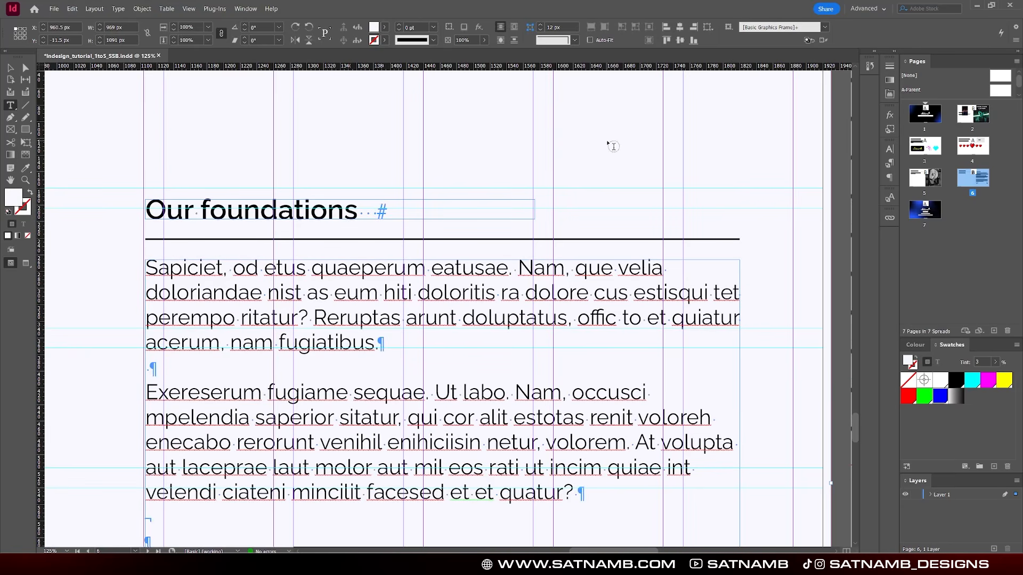
# Go to the closing "Thanks!" page and show it in Preview screen mode.
pyautogui.scroll(-6, 605, 172)
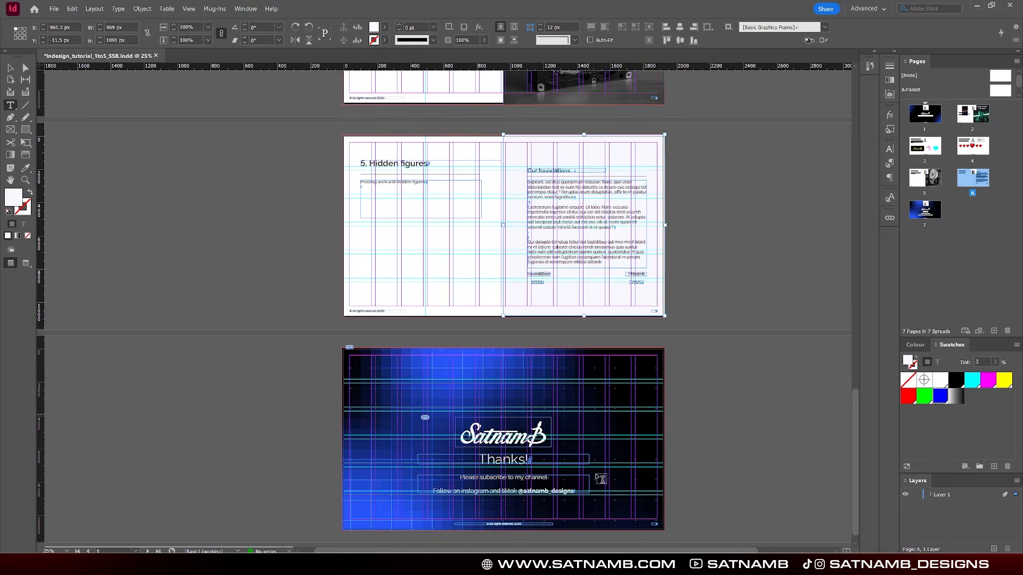
pyautogui.scroll(2, 599, 480)
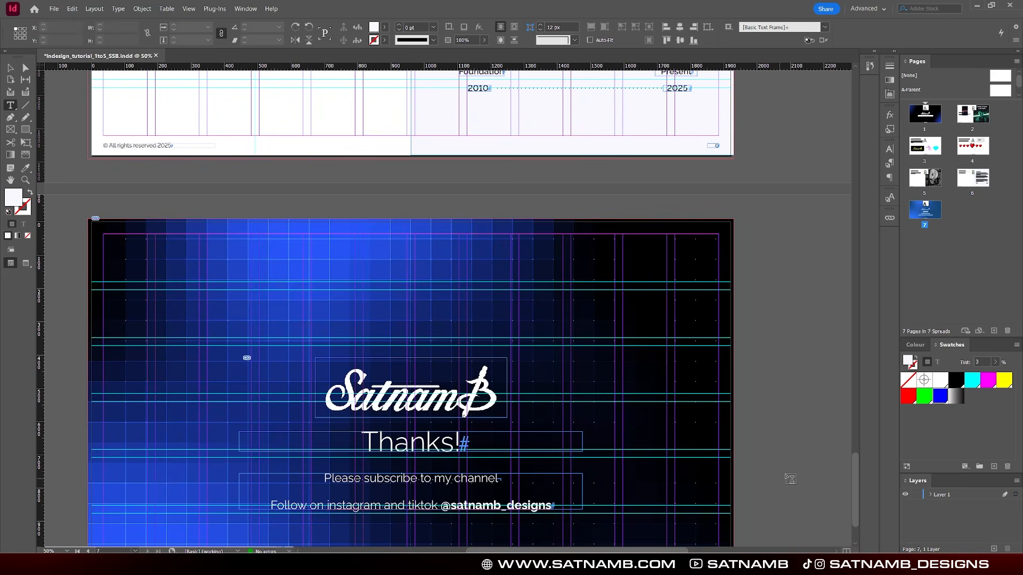
pyautogui.press('w')
pyautogui.scroll(-1, 777, 472)
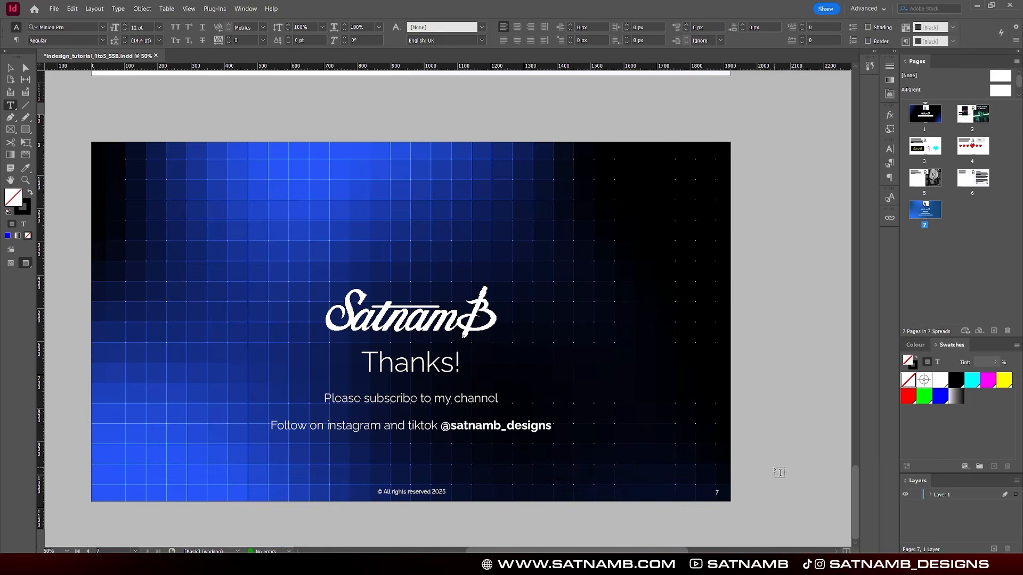
pyautogui.hscroll(-1, 777, 472)
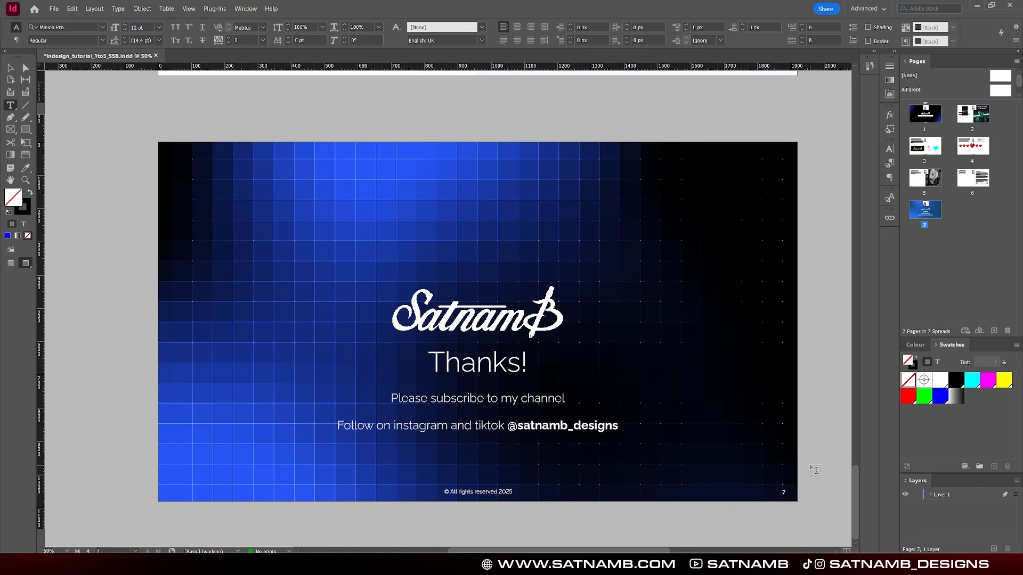